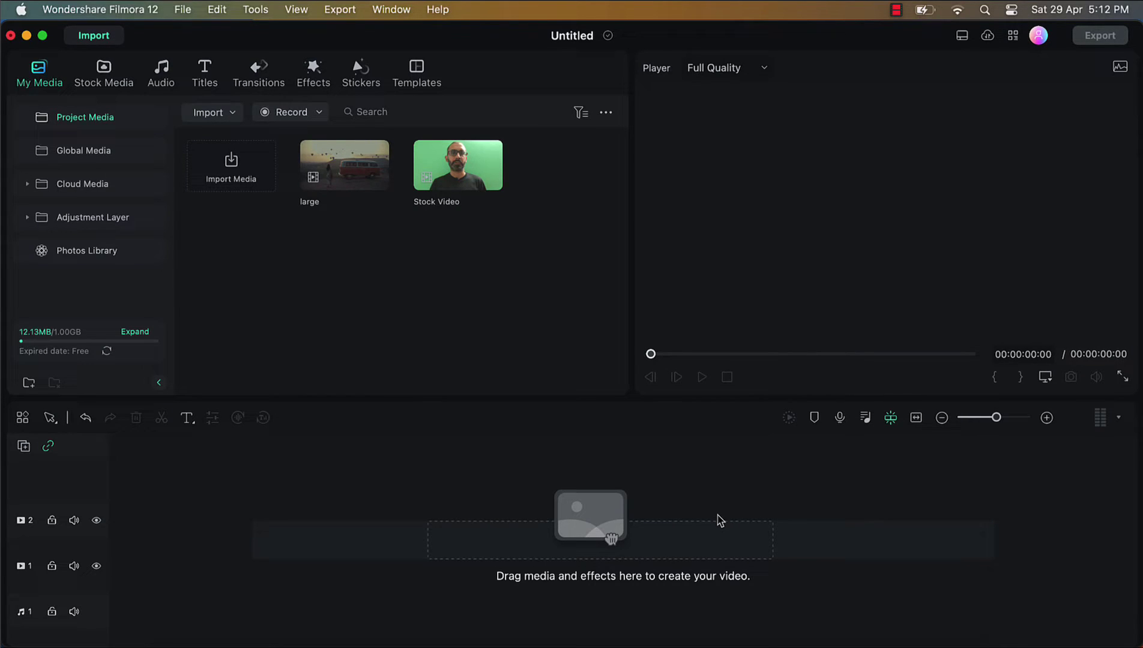
- Switch the media browser to the Titles library
left_click(205, 77)
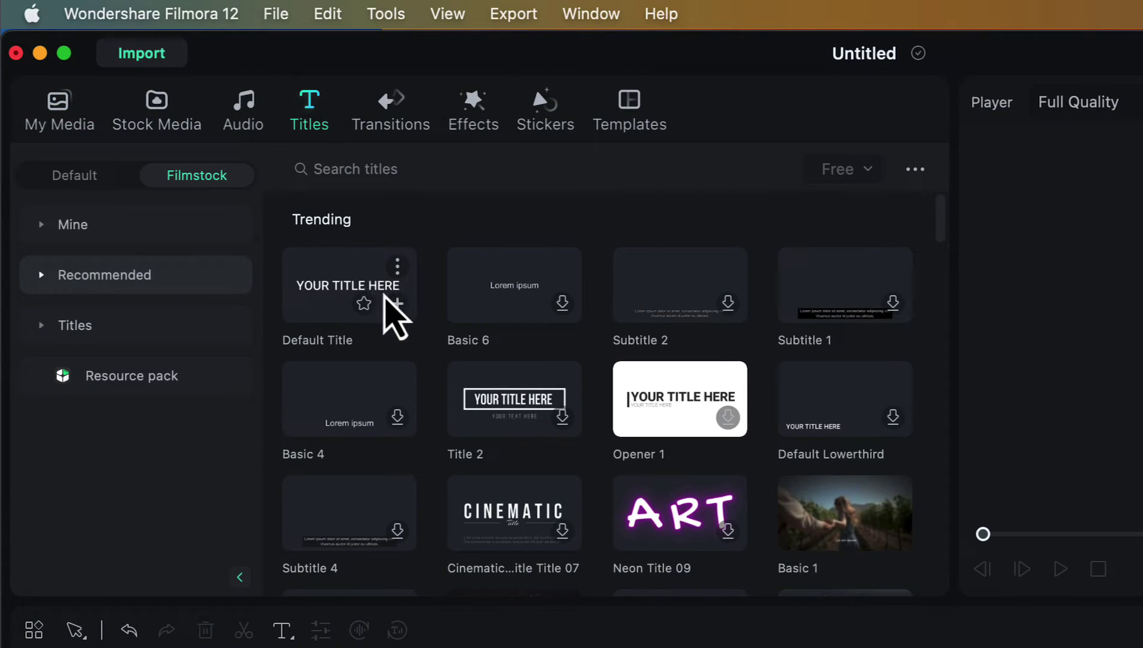
- Place the Default Title on track 1 at 00:00 and select the clip for text editing
left_click(361, 293)
left_click_drag(353, 274, 188, 647)
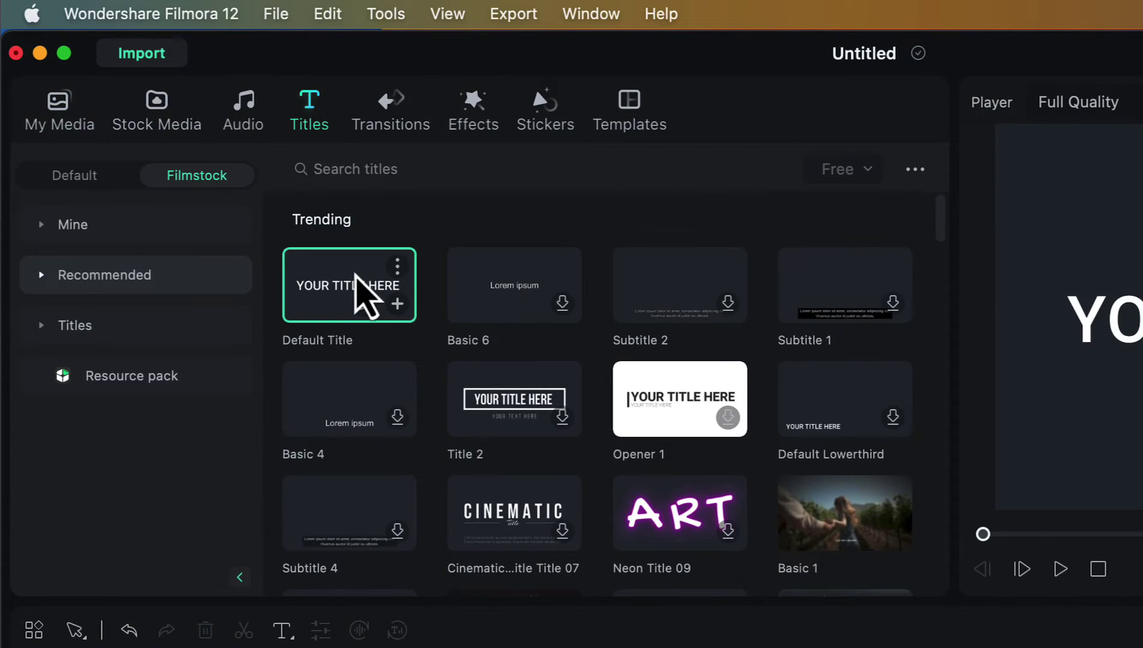
left_click_drag(125, 553, 115, 555)
left_click(170, 579)
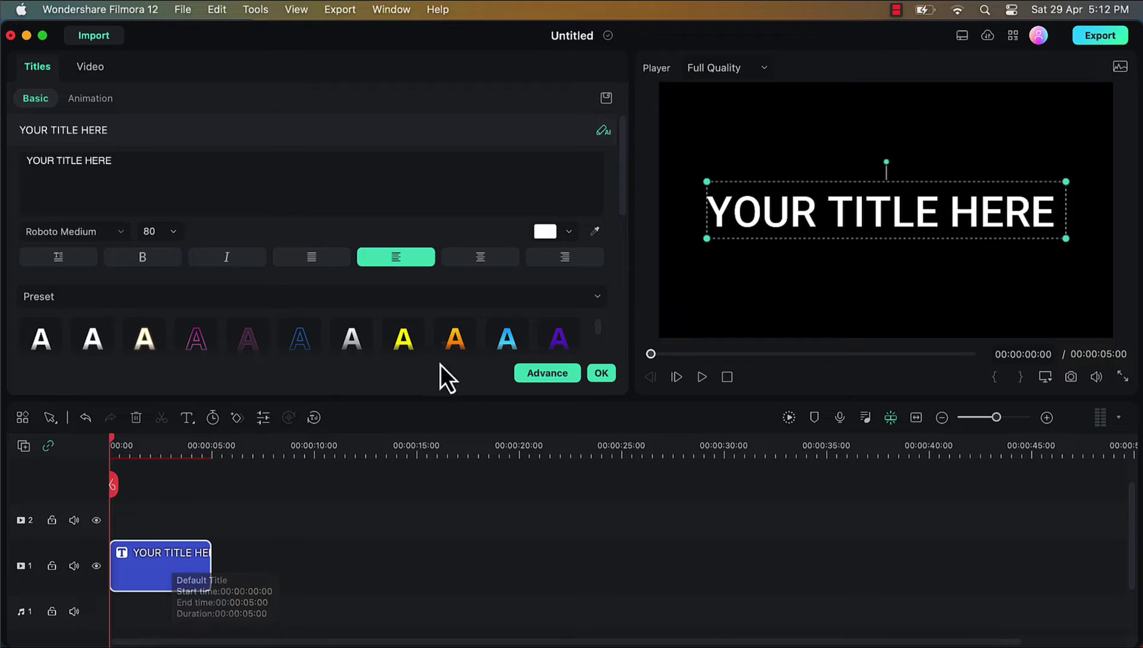
- In the advanced Title Inspector, delete the default text and add an orange rectangle shape
left_click(545, 373)
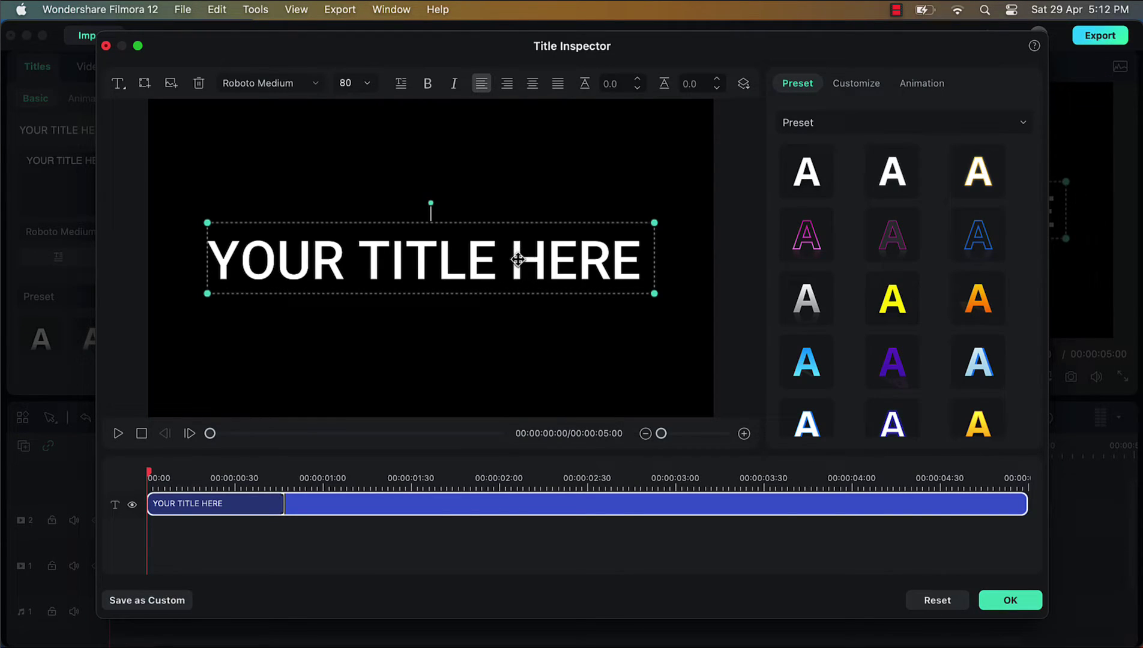
key("Delete")
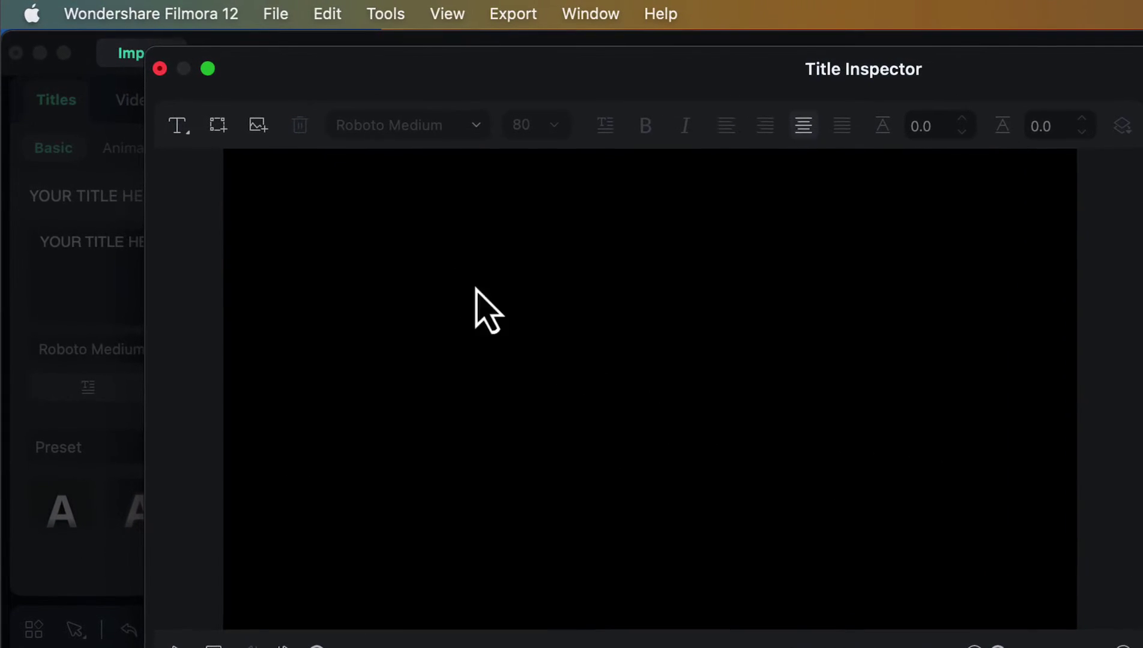
left_click(220, 126)
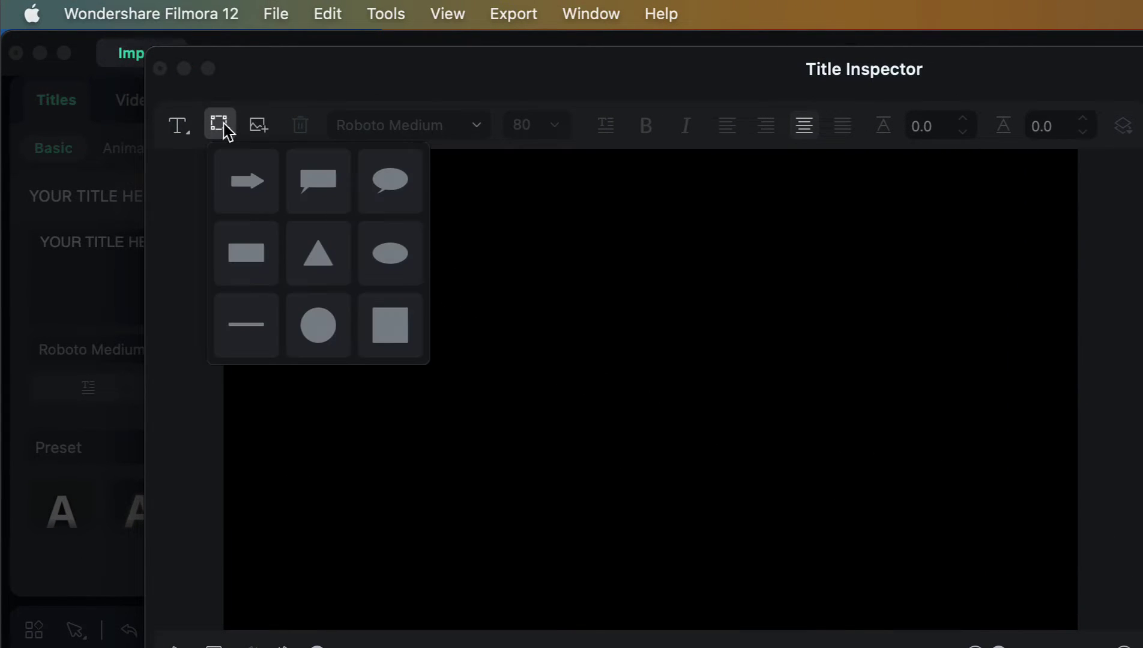
left_click(266, 262)
left_click(414, 412)
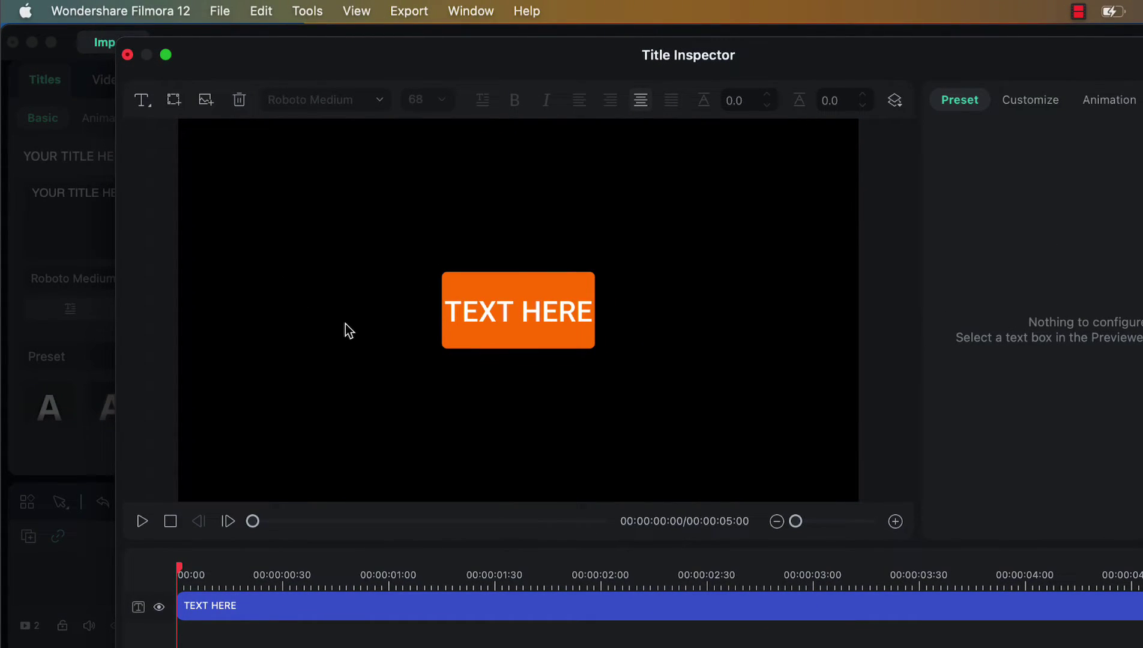
- Move the orange TEXT HERE box to the frame's bottom-left corner
left_click(506, 340)
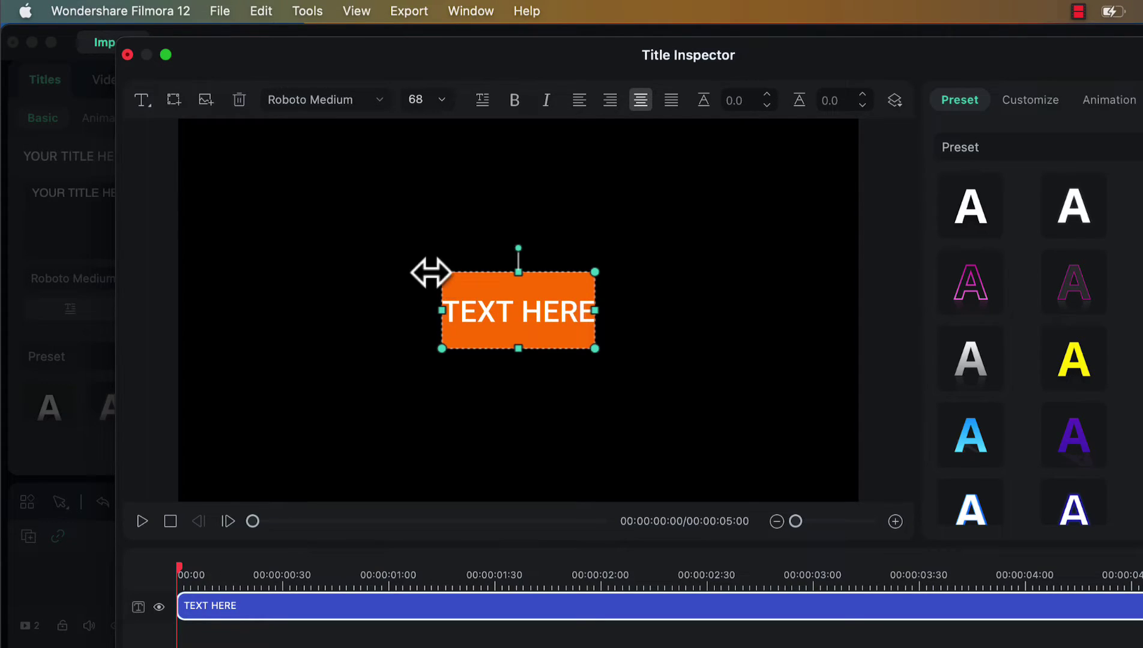
left_click(382, 295)
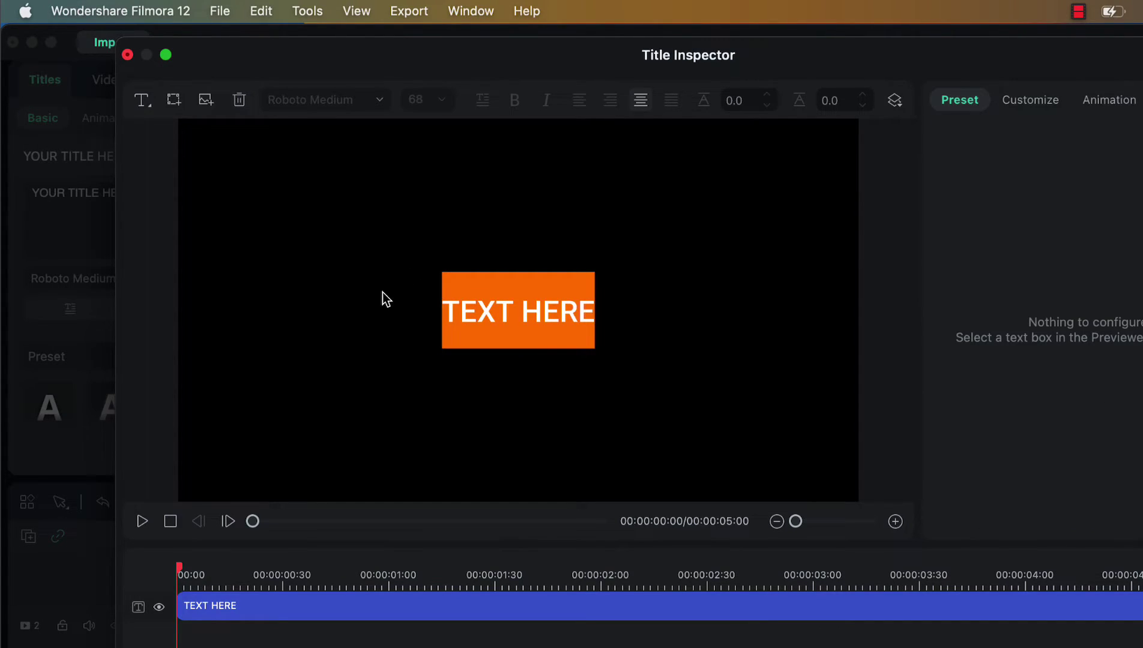
left_click_drag(516, 304, 250, 449)
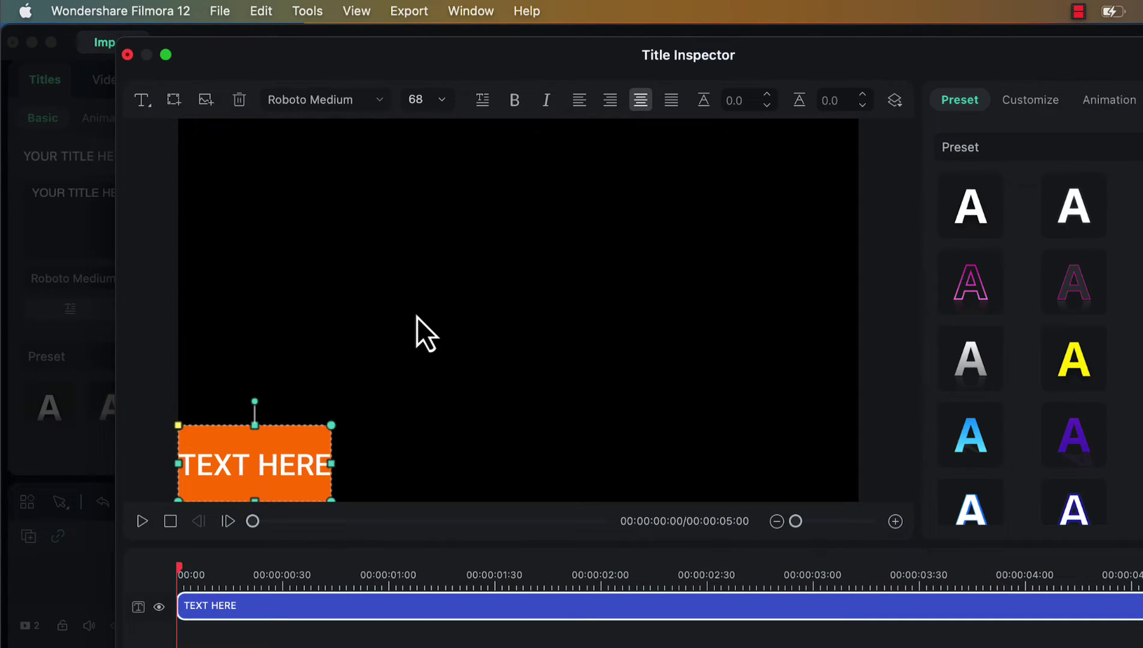
- Scroll the Customize settings down to the Shape Fill options
left_click(1030, 105)
scroll(1105, 308, "down", 10)
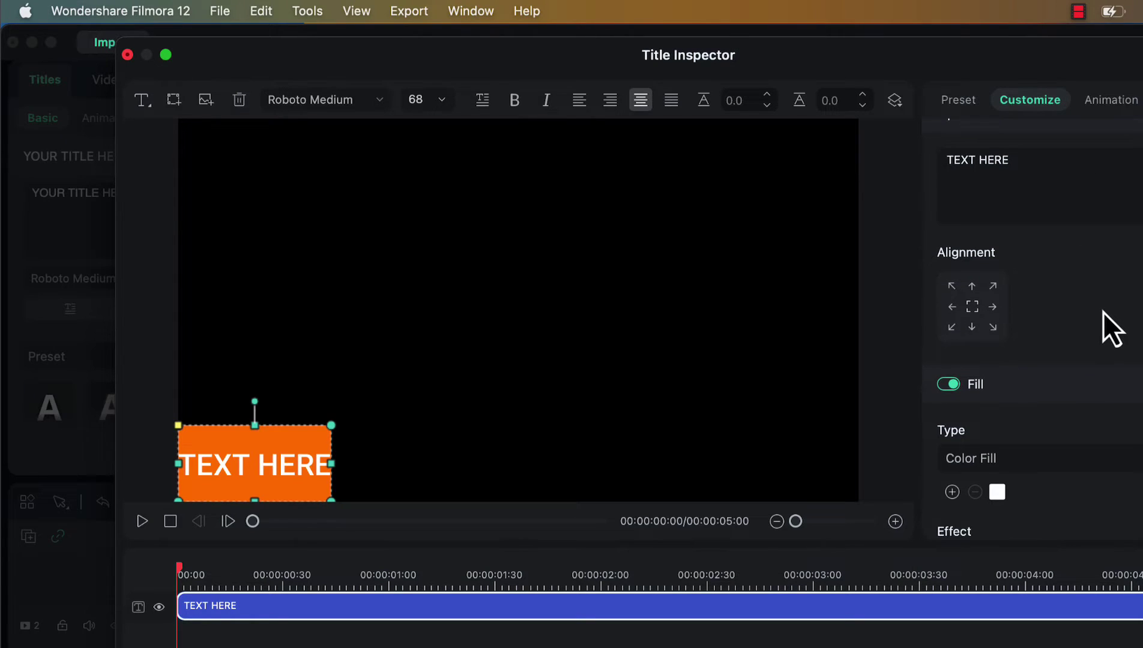
scroll(1098, 309, "down", 10)
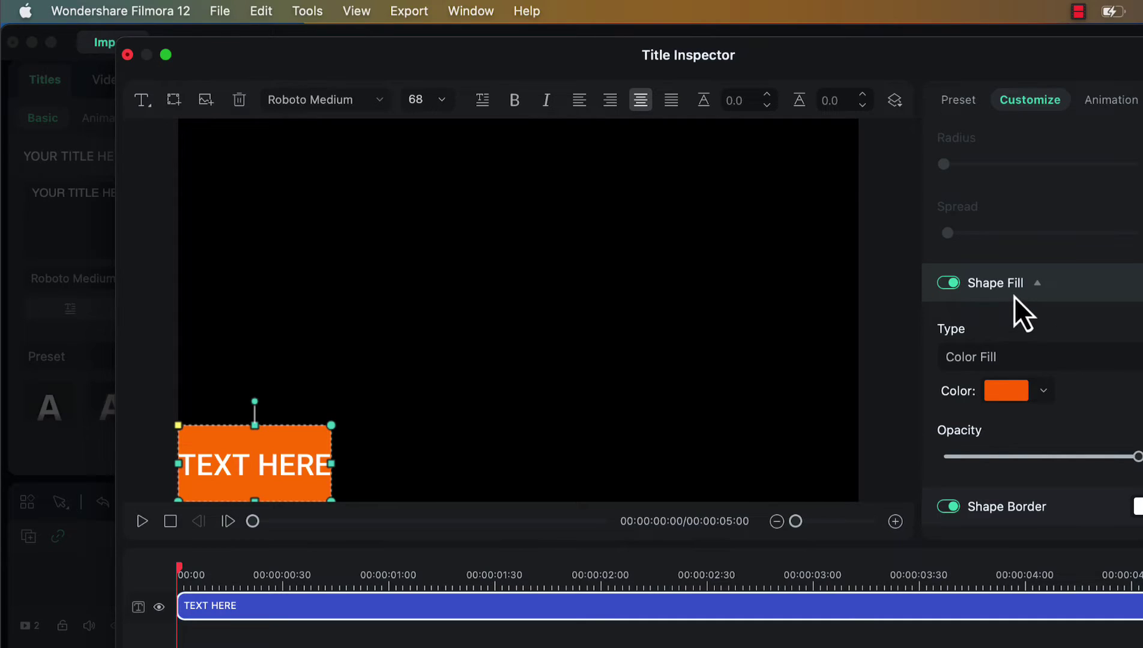
scroll(1012, 294, "down", 1)
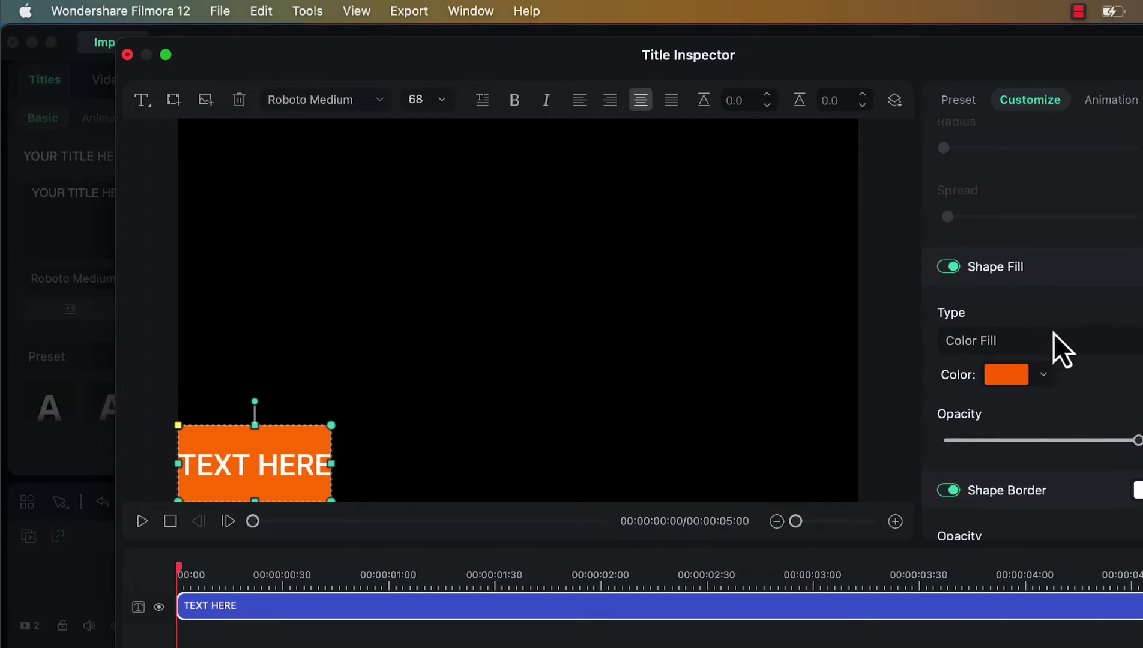
- Set the box's shape fill colour to dark red
left_click(1014, 377)
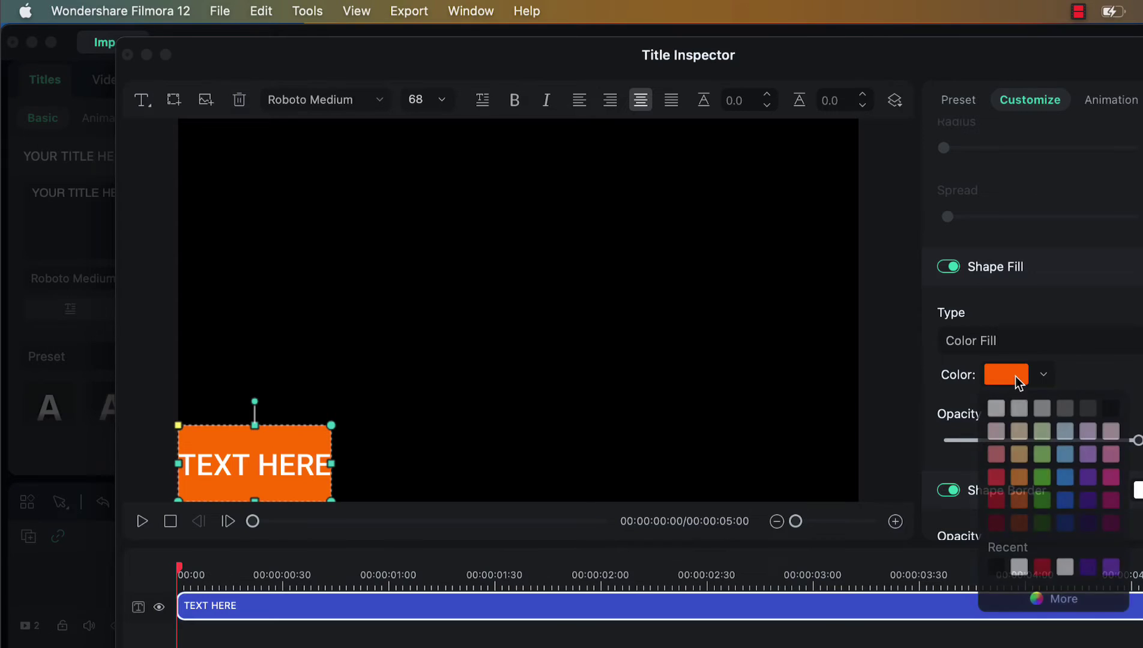
left_click(997, 501)
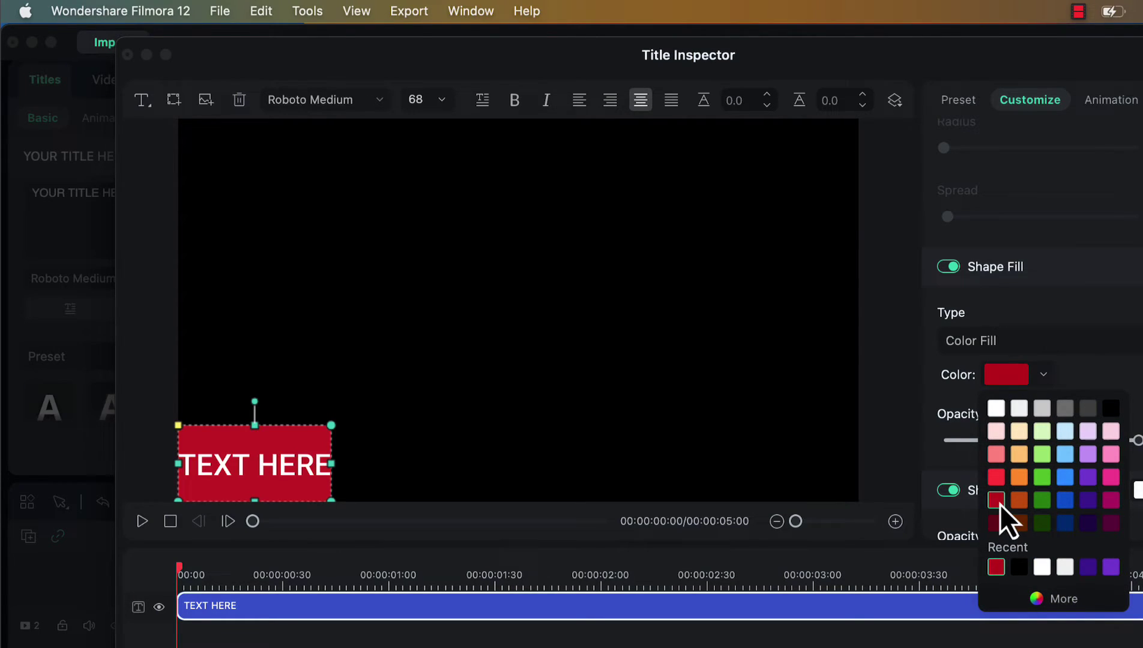
left_click(302, 466)
- Replace TEXT HERE with FILMORA and TUTORIAL on two lines
double_click(303, 466)
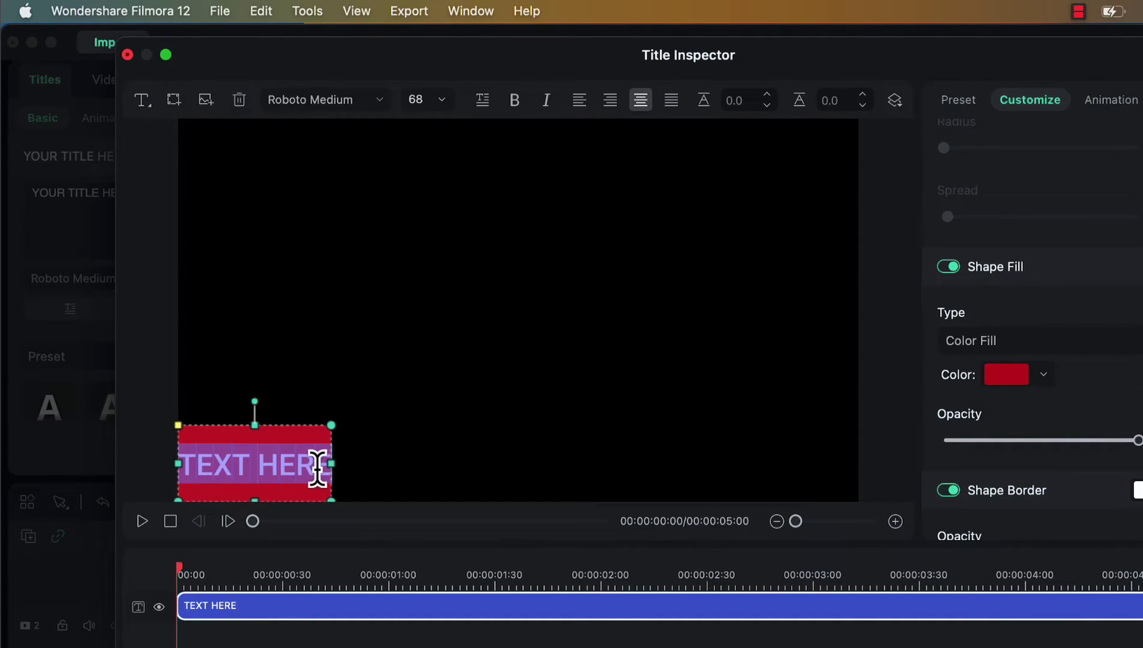
type("FILMORA")
key("Return")
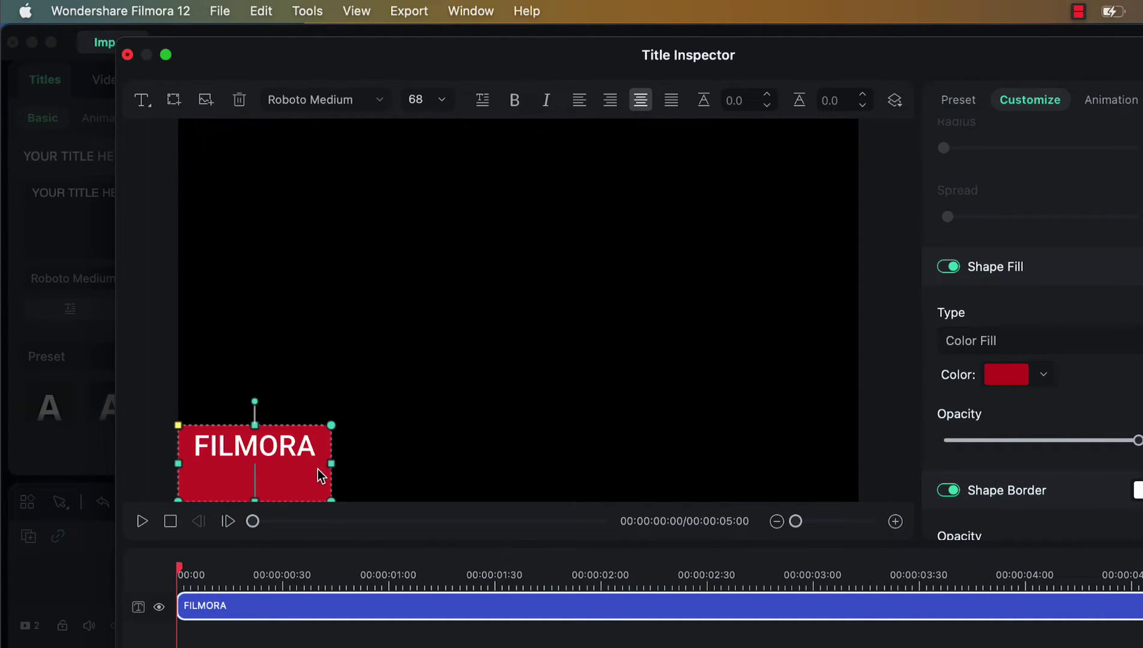
type("TUTORIAL")
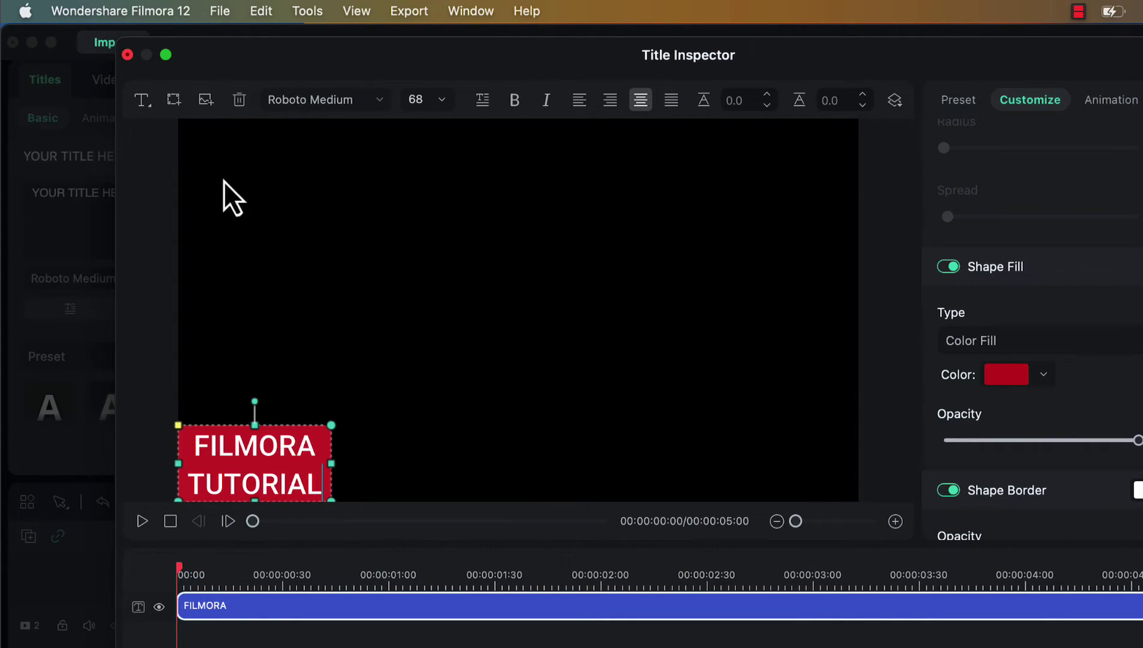
- Add a second rectangle shape to the title and select it
left_click(175, 99)
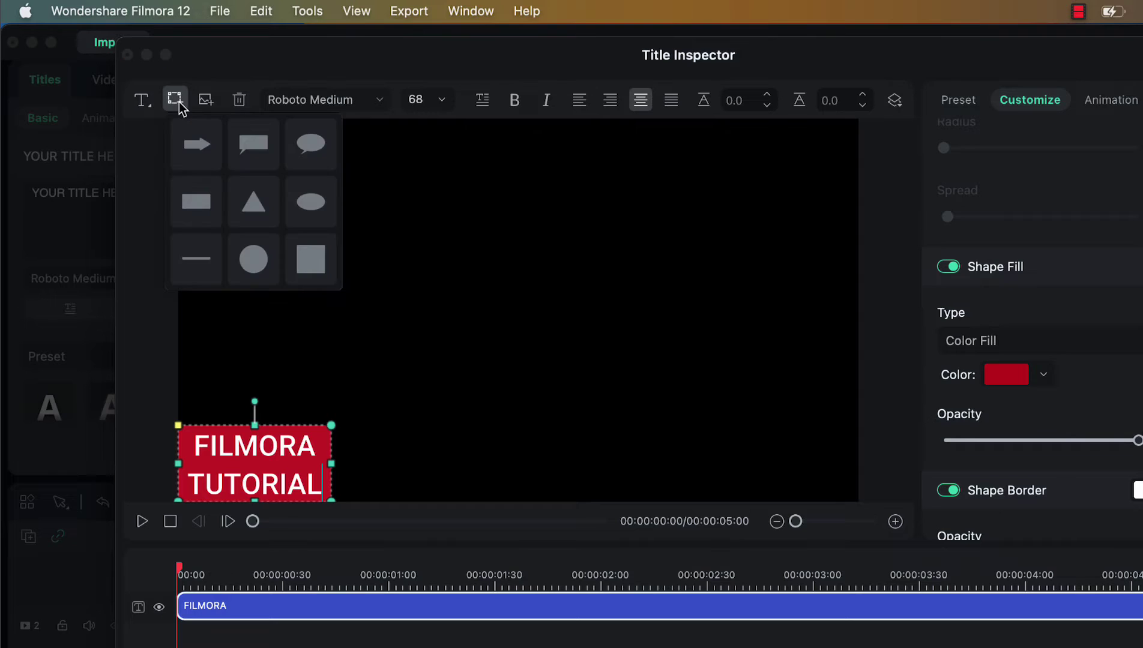
left_click(204, 212)
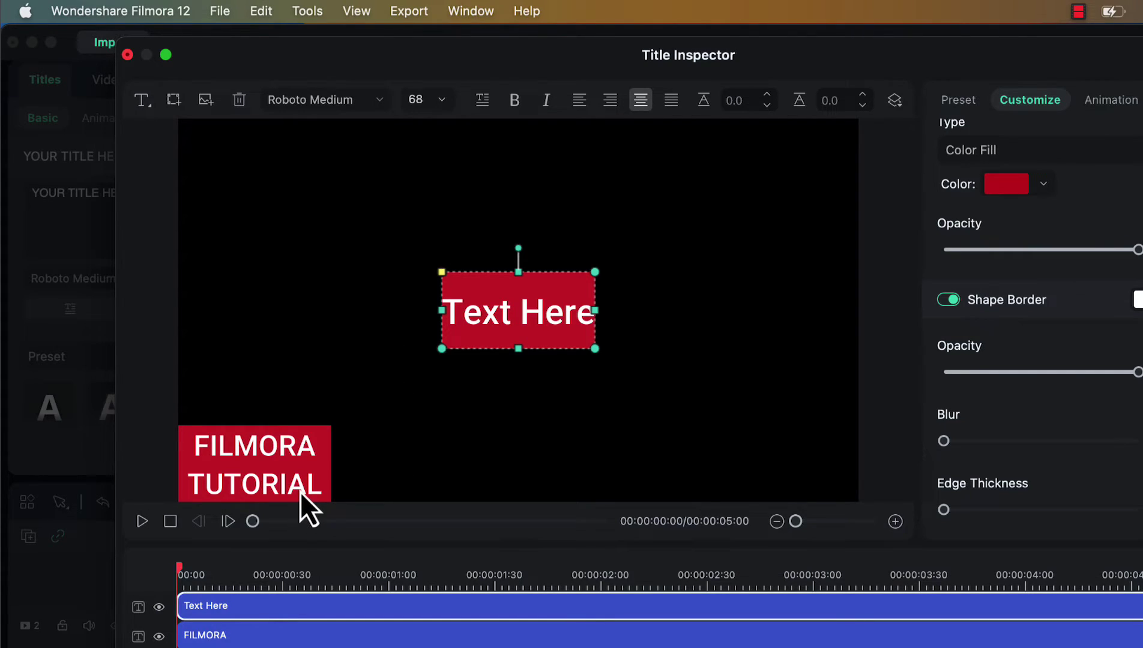
left_click(457, 390)
left_click(506, 296)
- Fill the new rectangle white and delete its Text Here placeholder
left_click(1016, 182)
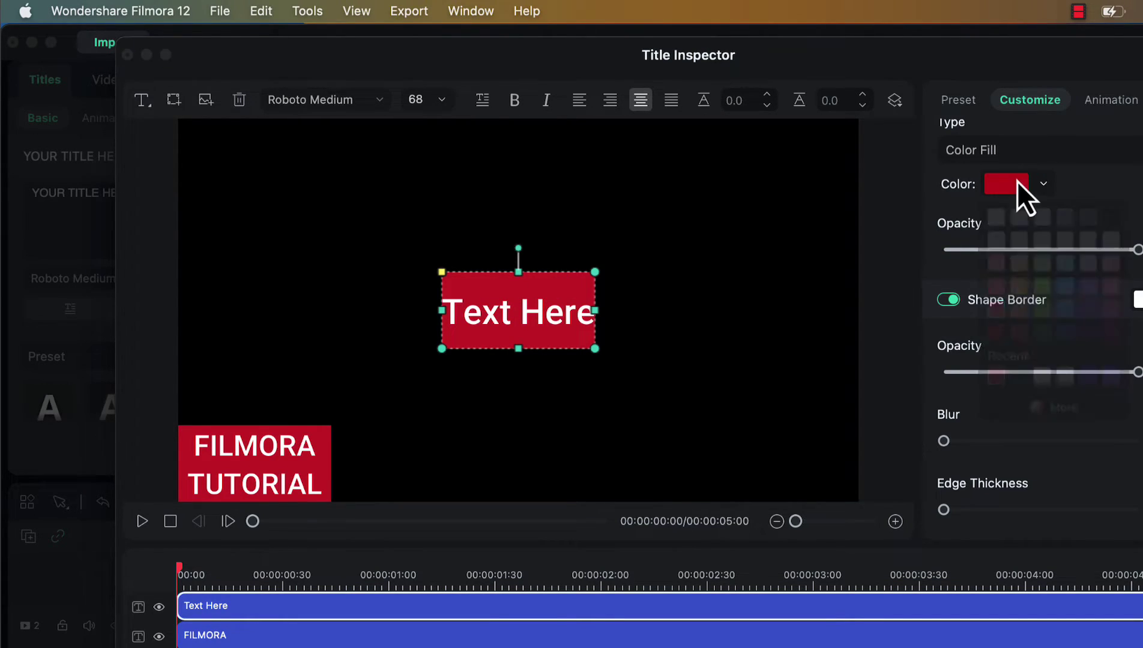
left_click(1018, 219)
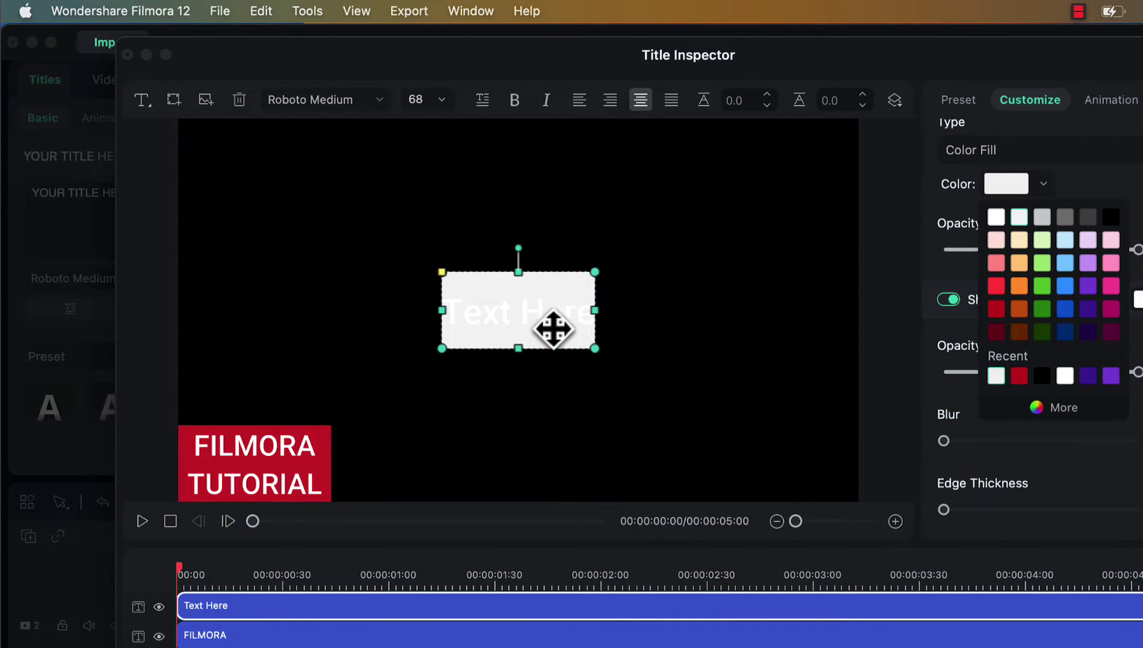
left_click(543, 321)
double_click(543, 321)
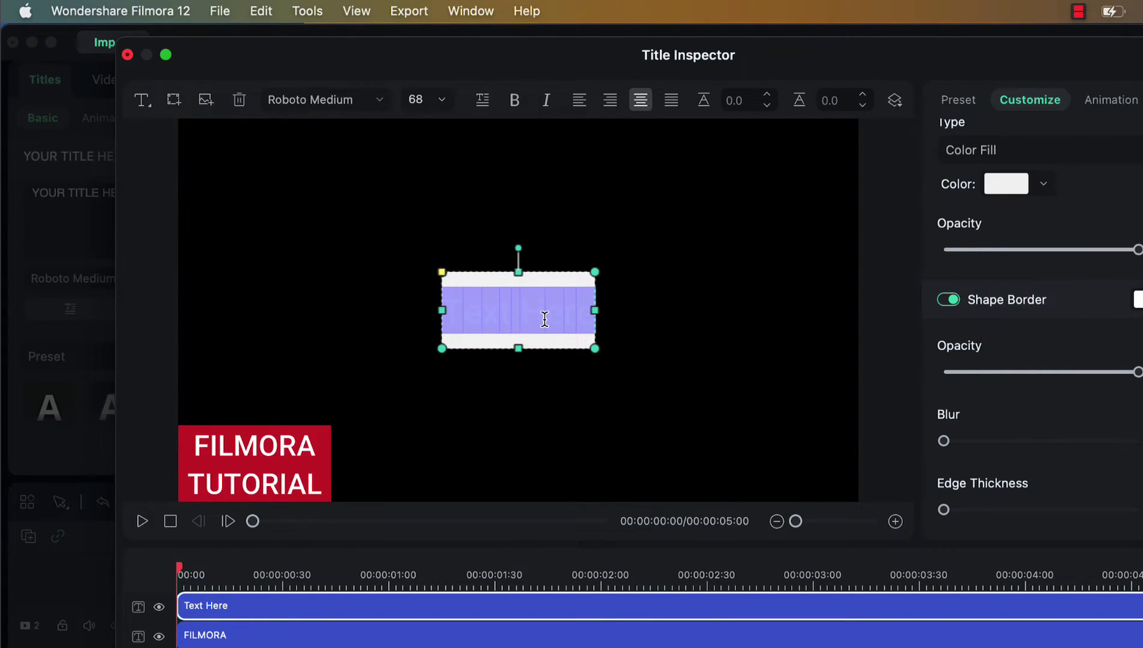
key("BackSpace")
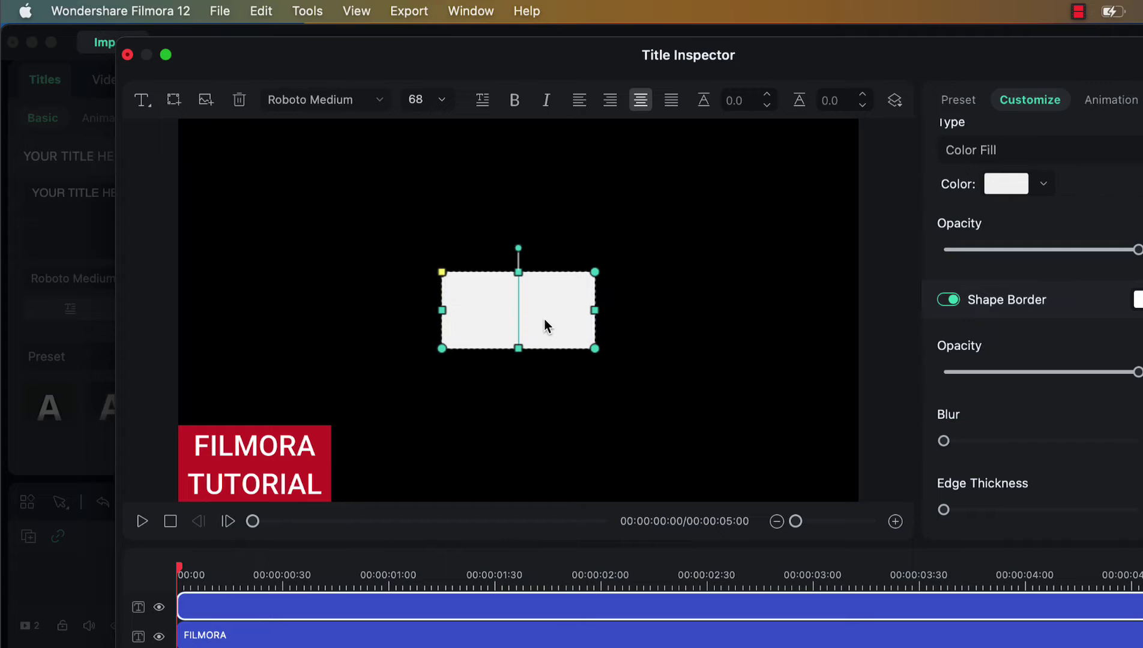
- Move the white box beside the FILMORA TUTORIAL box, flatten it, and stretch it to the right edge
left_click(650, 312)
left_click_drag(530, 314, 421, 467)
left_click_drag(408, 425, 407, 437)
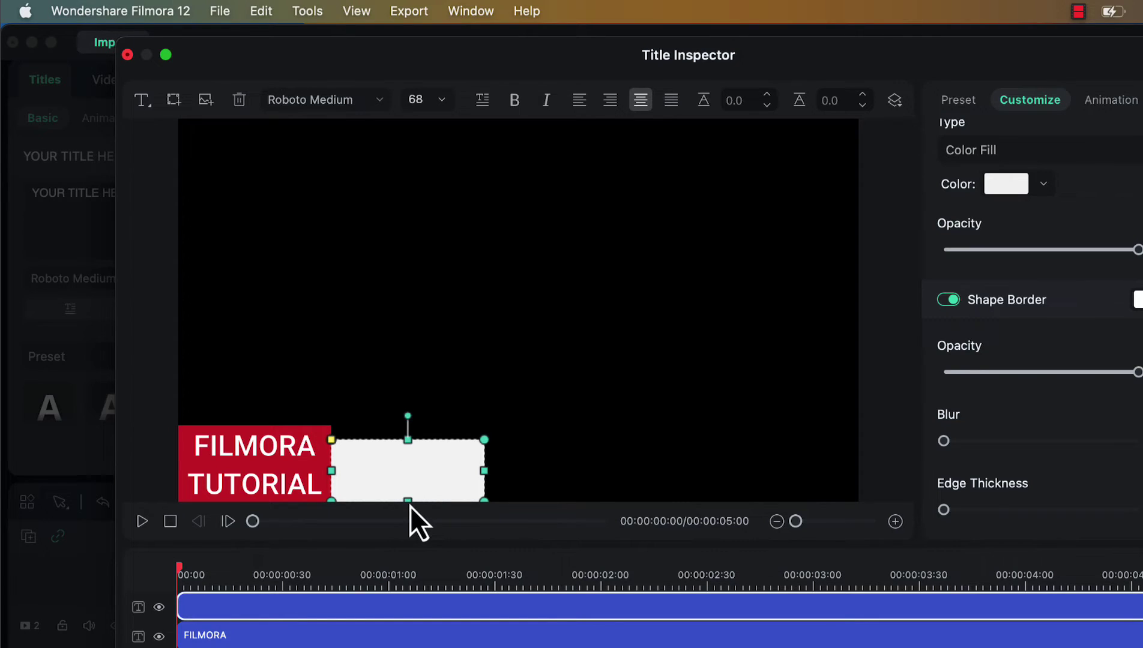
left_click_drag(407, 501, 404, 489)
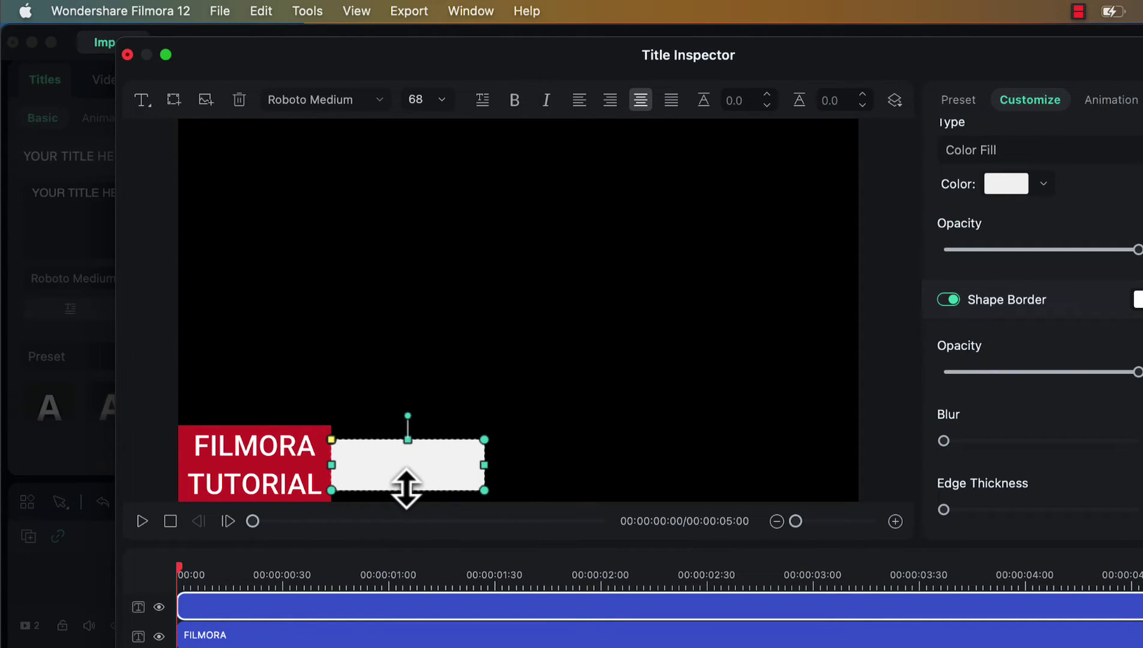
left_click_drag(484, 466, 857, 471)
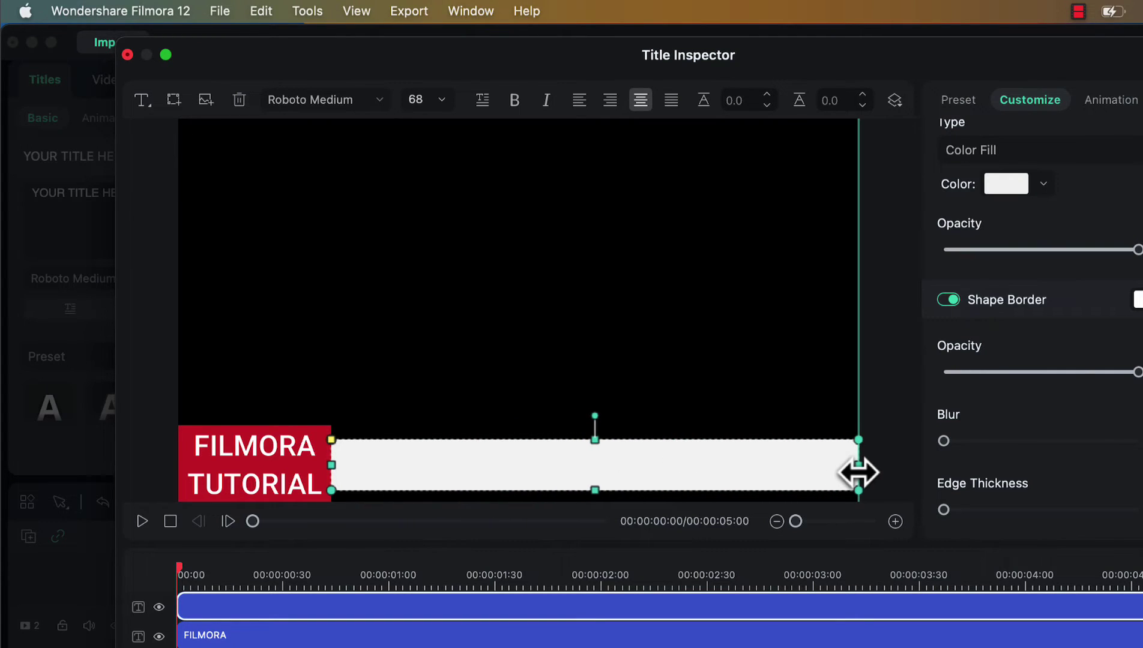
left_click(789, 364)
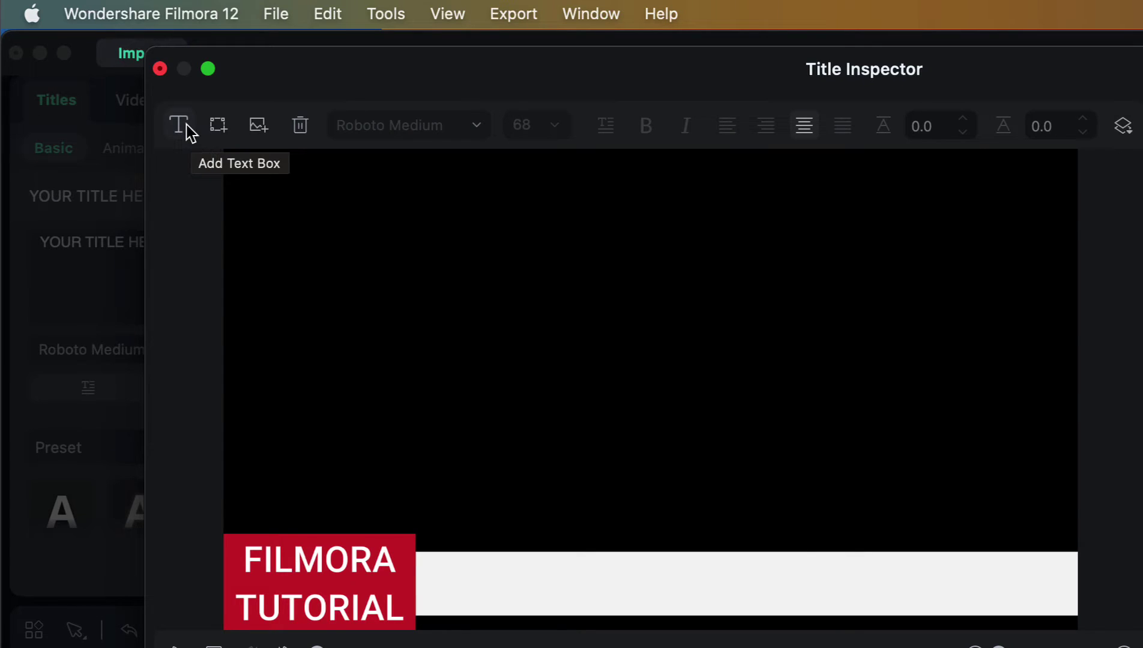
- Add a subtitle text reading 'In this Filmora tutorial, we'll learn how to add scrolling text to our videos.'
left_click(186, 130)
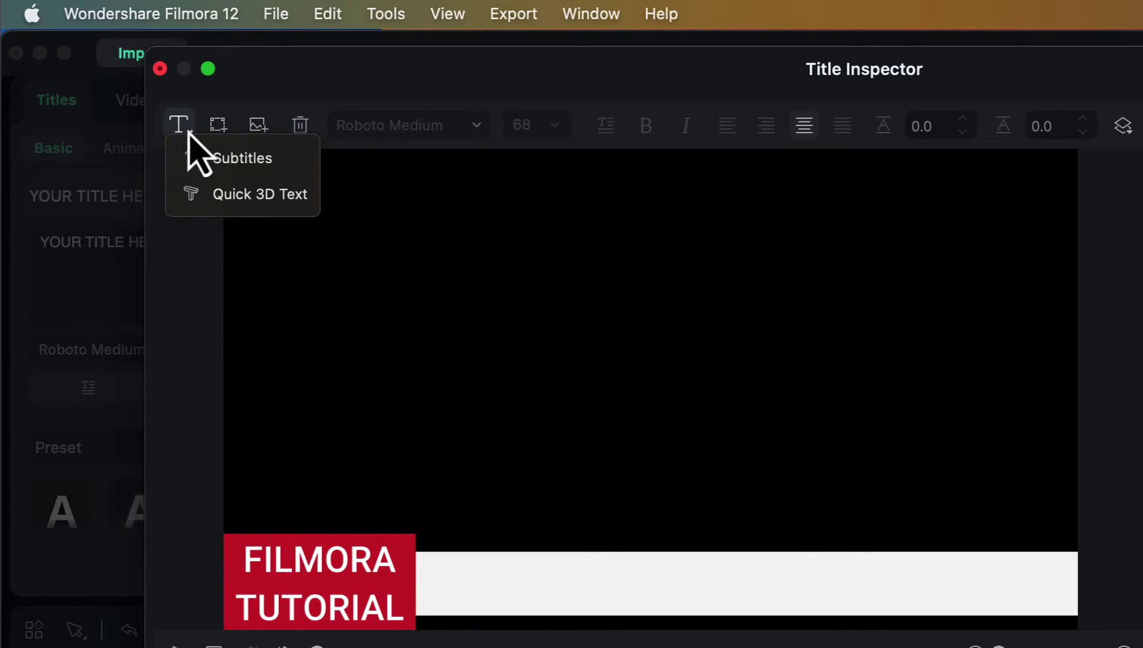
left_click(269, 155)
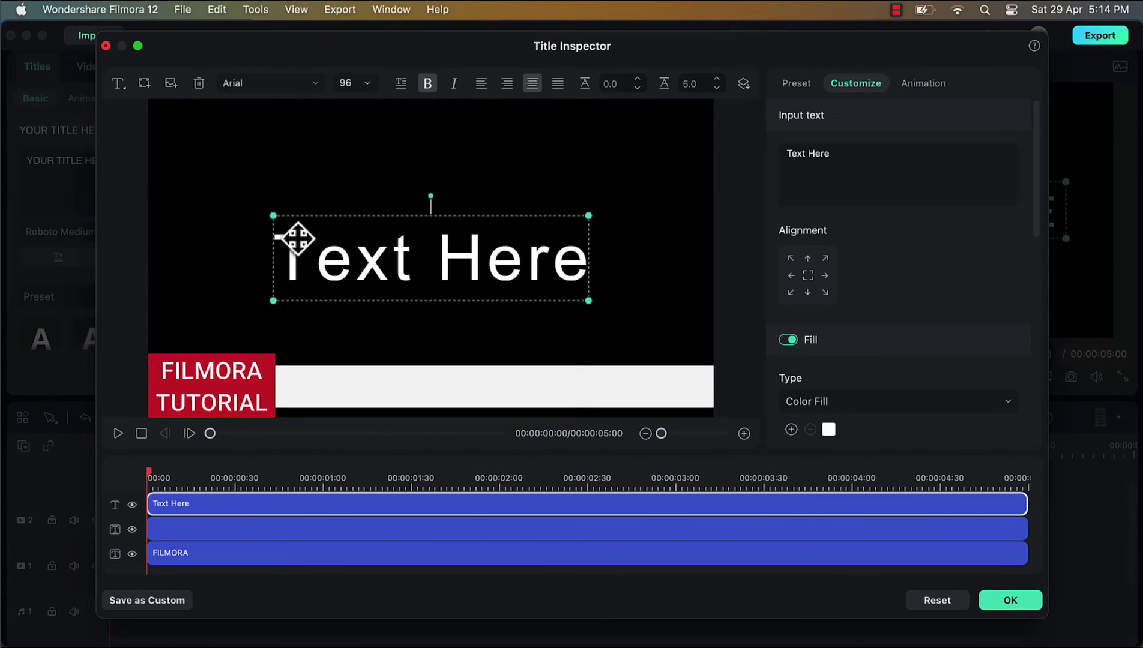
left_click(840, 154)
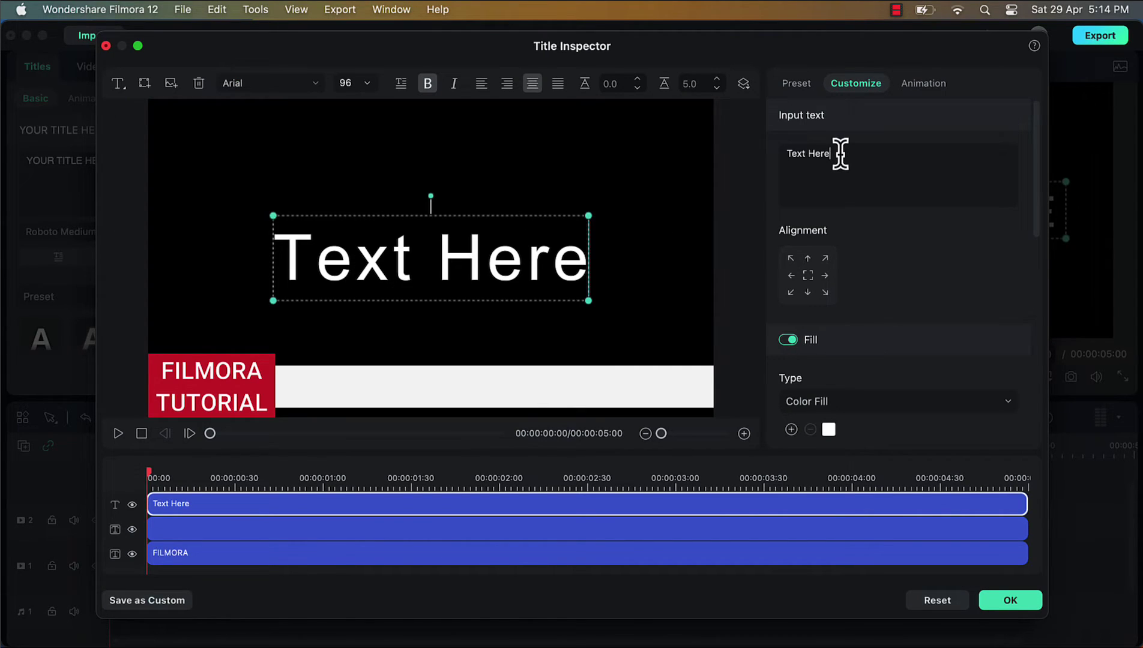
key("BackSpace")
key("BackSpace")
key("BackSpace")
key("BackSpace")
key("BackSpace")
key("BackSpace")
key("BackSpace")
key("BackSpace")
key("BackSpace")
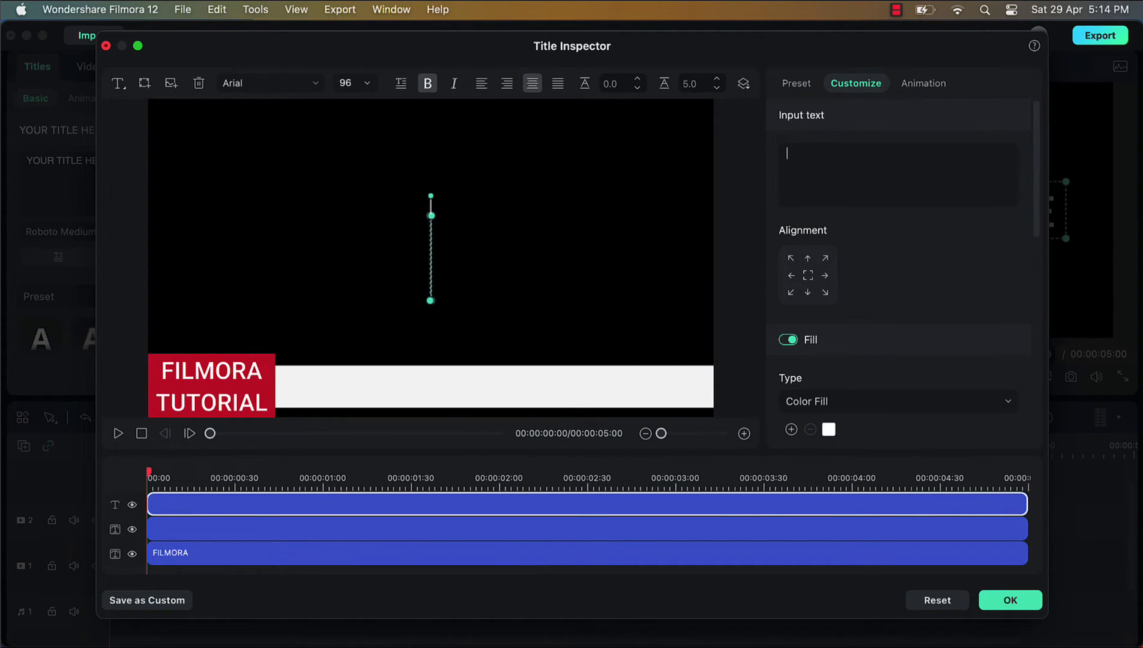
type("I")
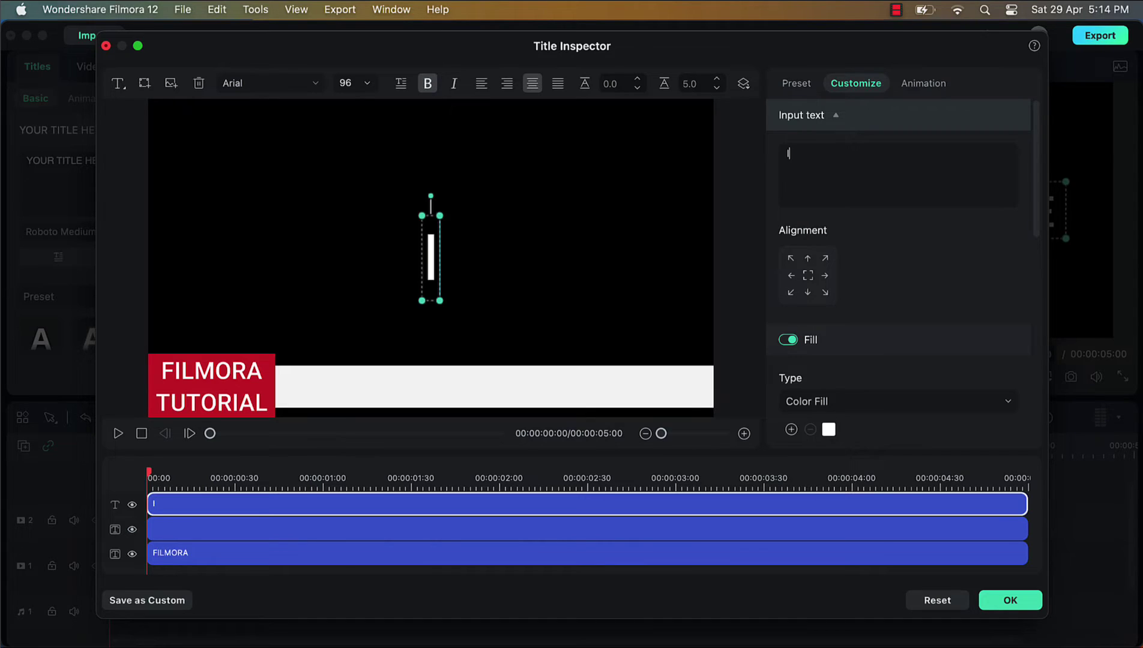
type("N THIS FILMORS TUT")
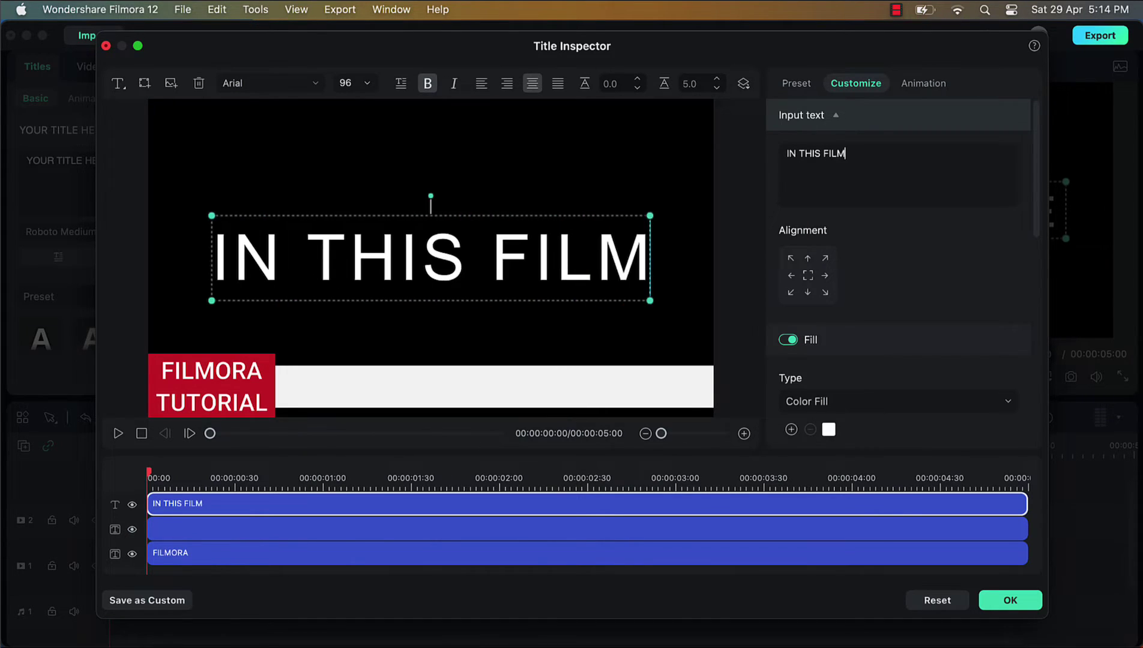
key("BackSpace")
key("BackSpace")
key("BackSpace")
key("BackSpace")
key("BackSpace")
type("A TUTORIAL, WE'LL LEA")
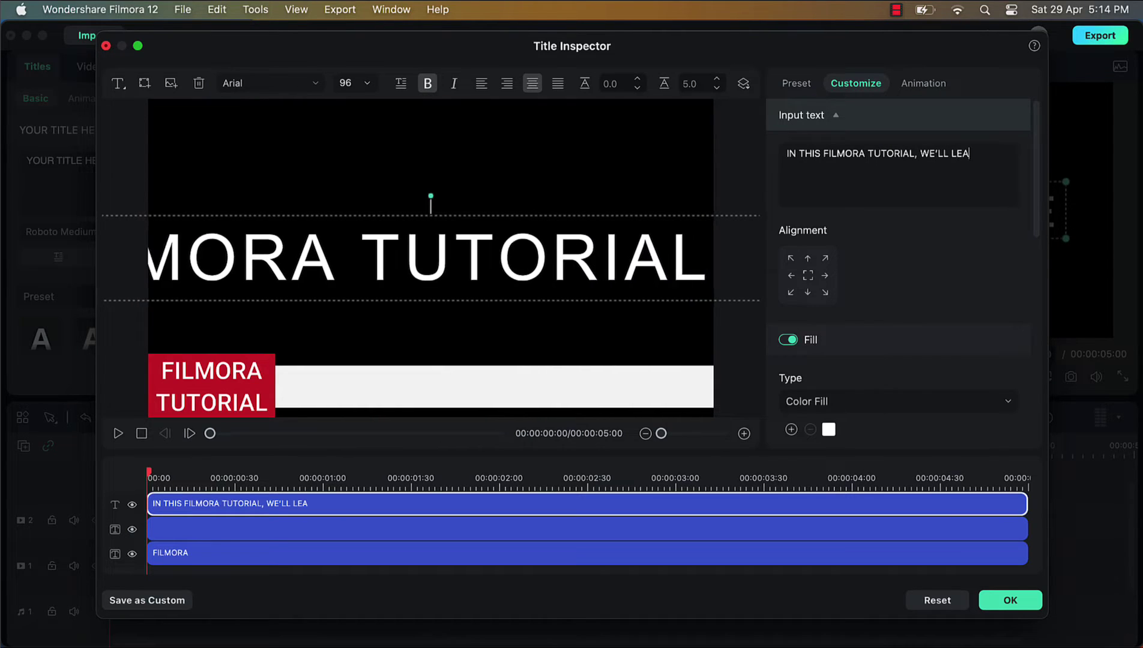
type("RN HOW TO ADD SCROLLING TEXT TO OUR VIDEOS.")
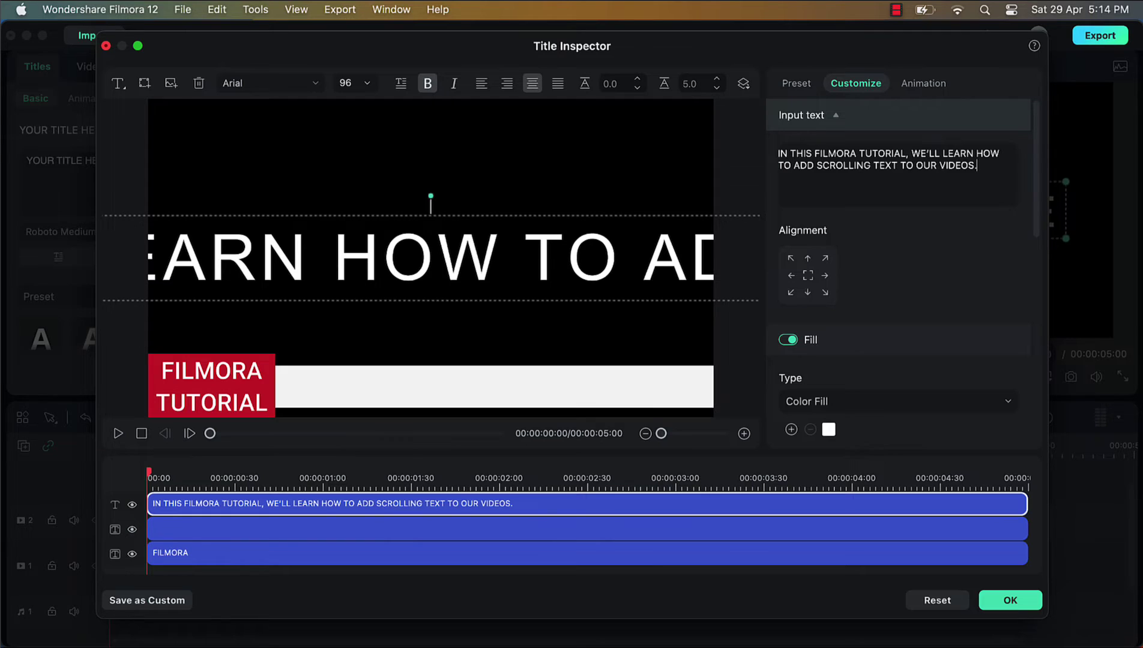
- Set the sentence to font size 30 with 3.0 letter spacing
left_click(367, 83)
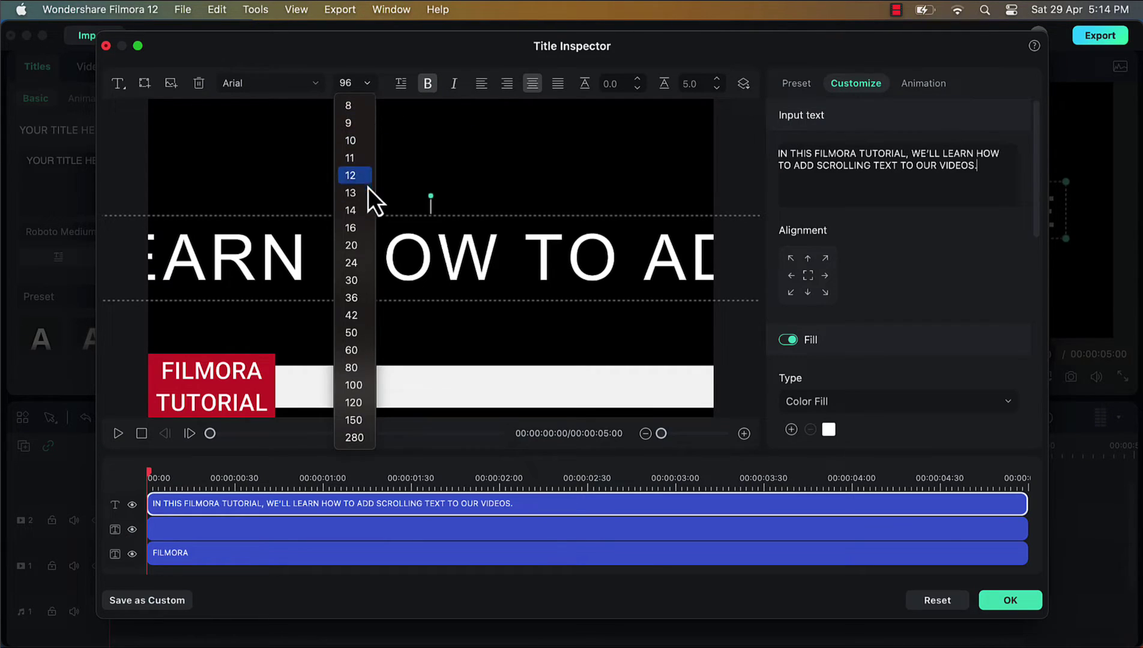
left_click(364, 278)
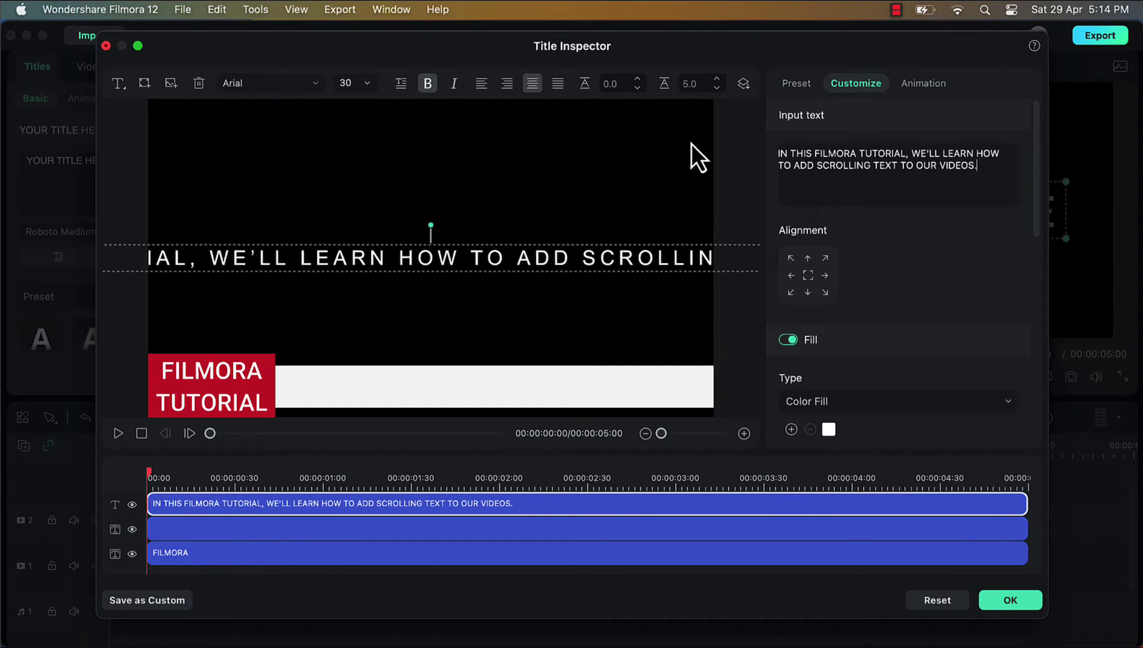
left_click(717, 88)
left_click(717, 89)
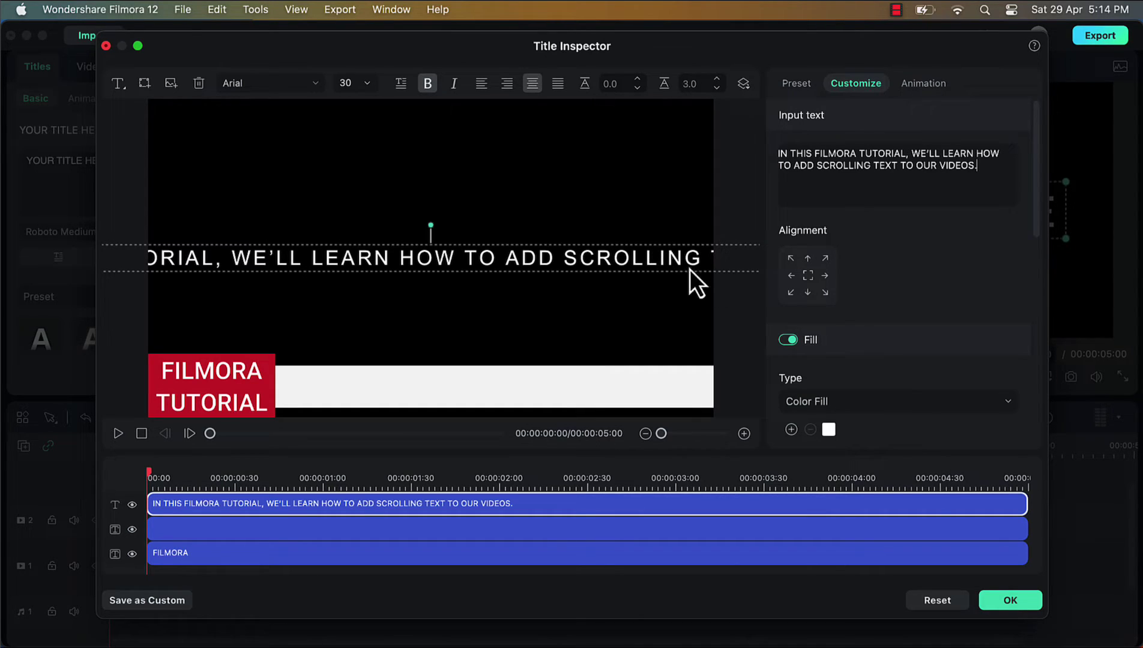
- Change the intro sentence's text fill colour to black
scroll(855, 298, "down", 2)
scroll(858, 303, "down", 5)
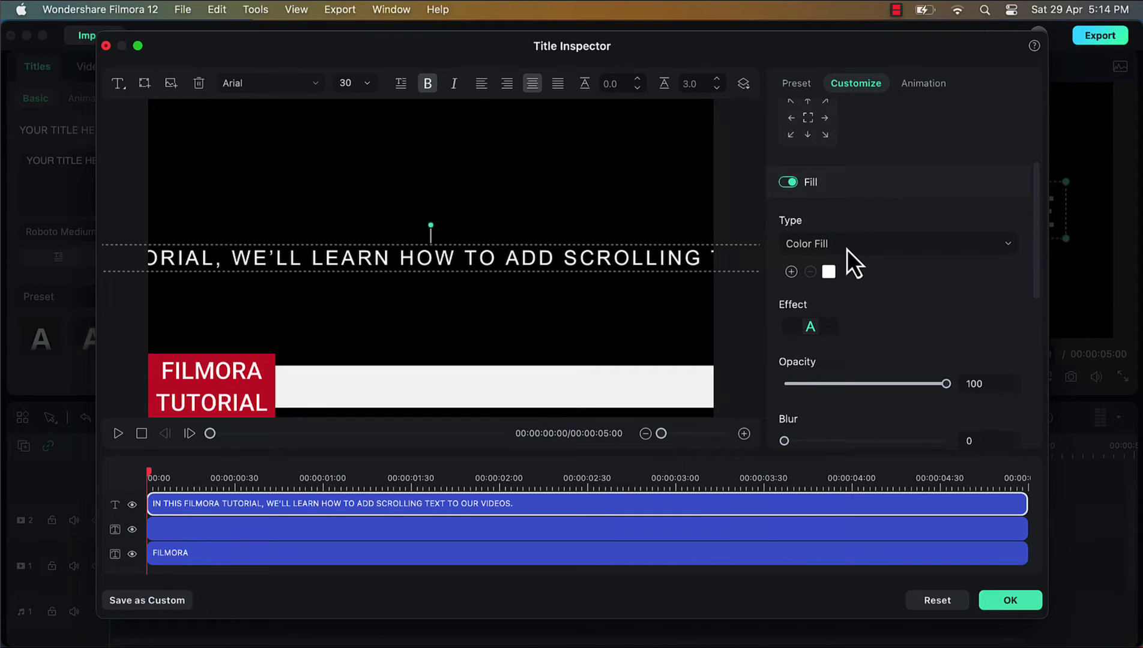
left_click(831, 276)
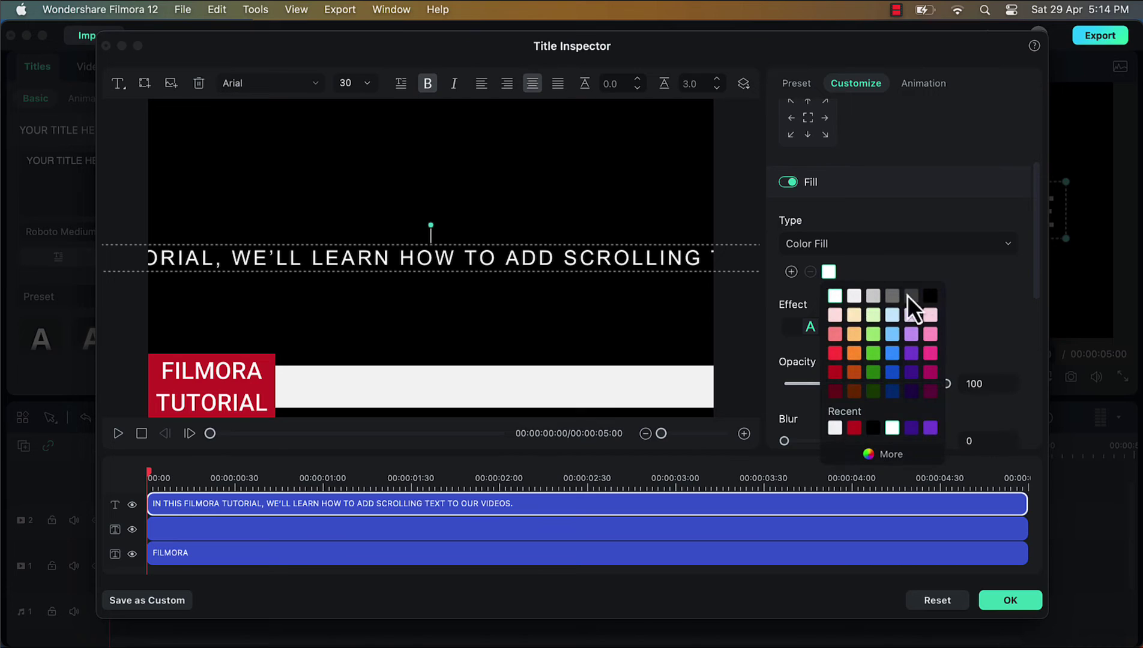
left_click(929, 297)
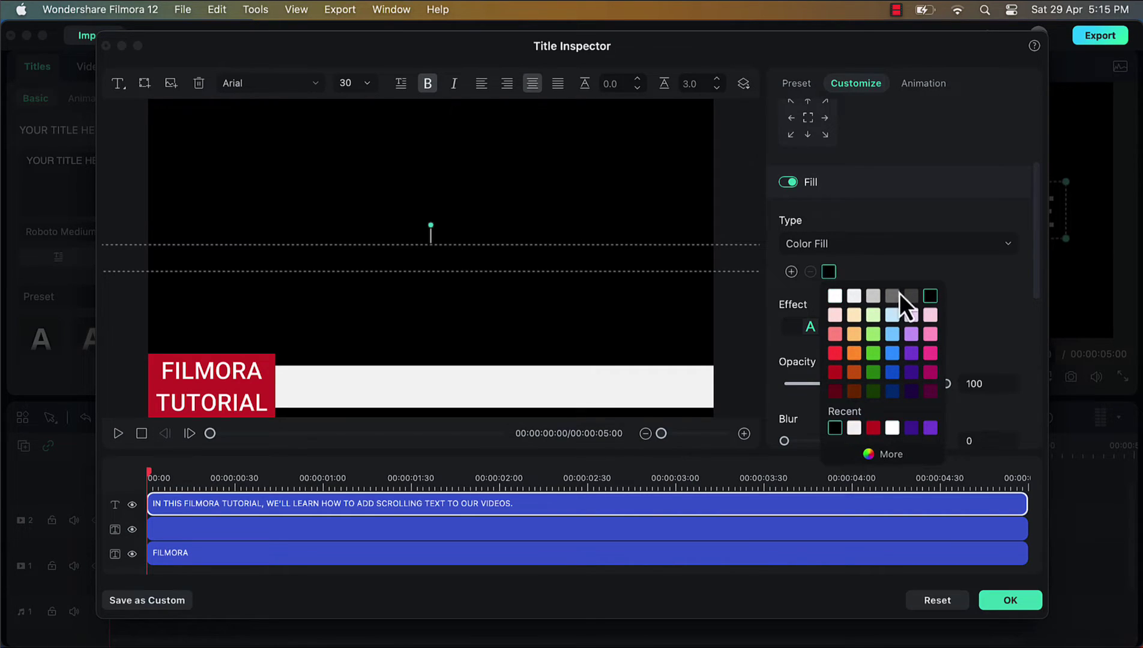
left_click(614, 277)
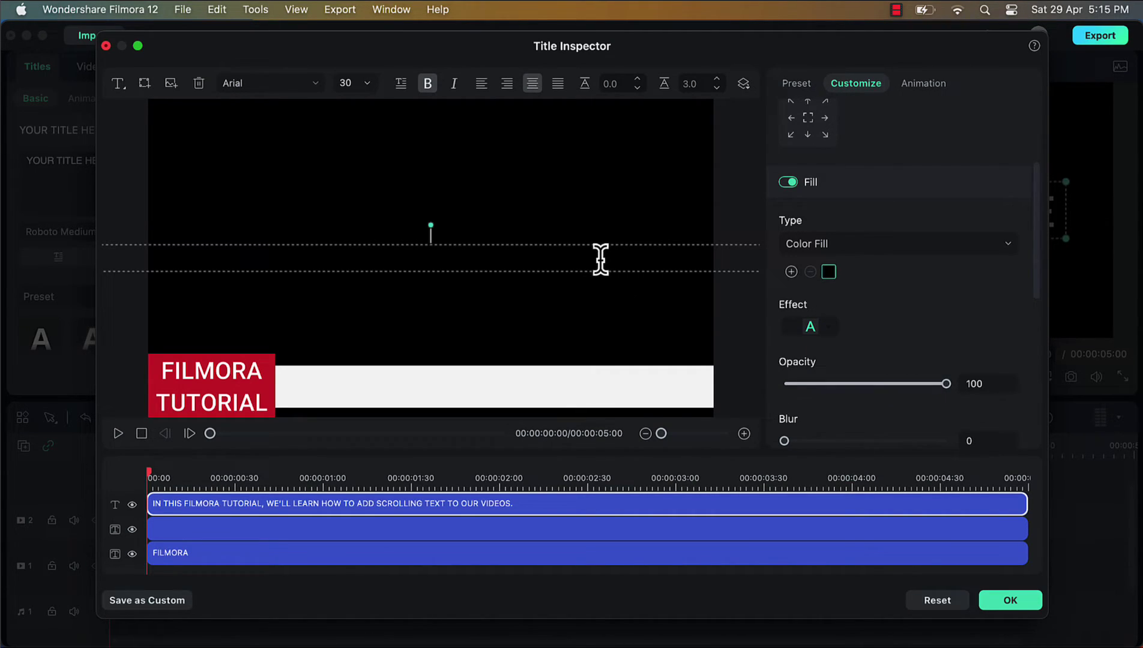
left_click(486, 214)
left_click(488, 263)
- Drag the sentence down to the white bar's height, just past the frame's right edge
left_click_drag(489, 262, 899, 388)
left_click_drag(696, 390, 926, 396)
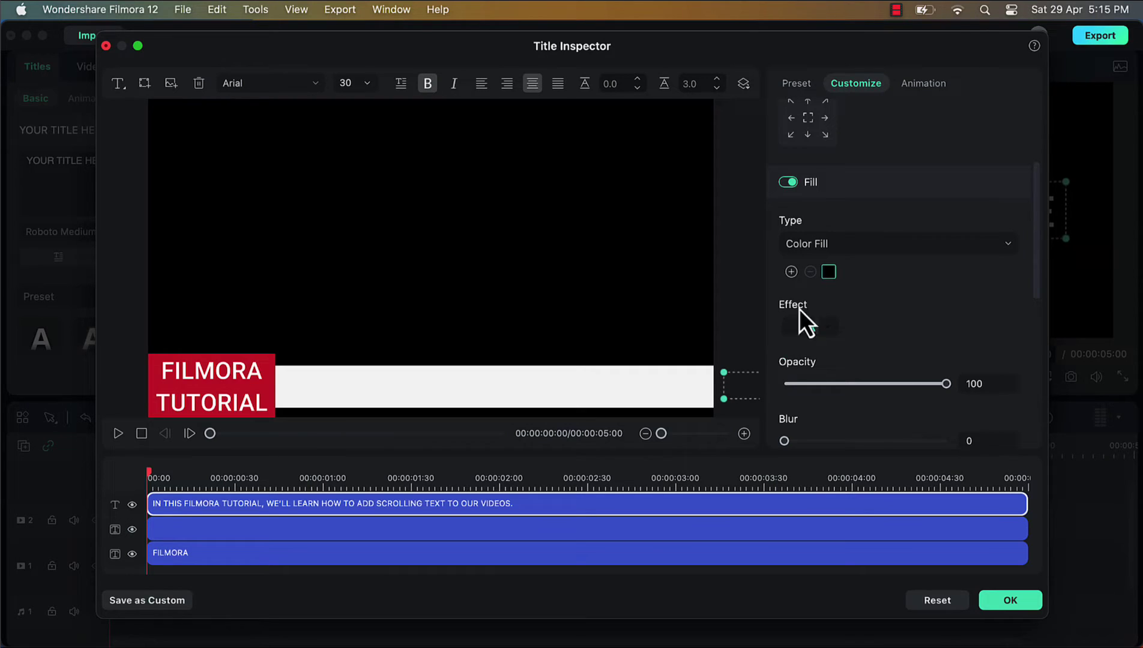
- Apply the Left Roll animation to the intro sentence and preview it scrolling leftward
left_click(923, 88)
scroll(946, 320, "down", 5)
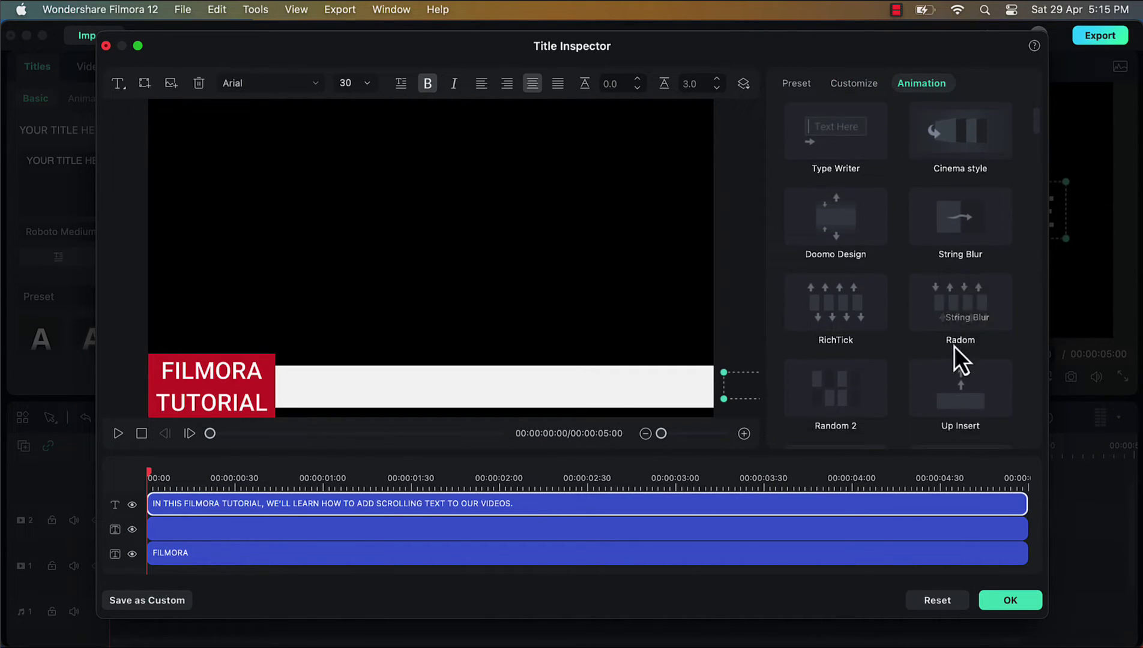
scroll(953, 347, "down", 5)
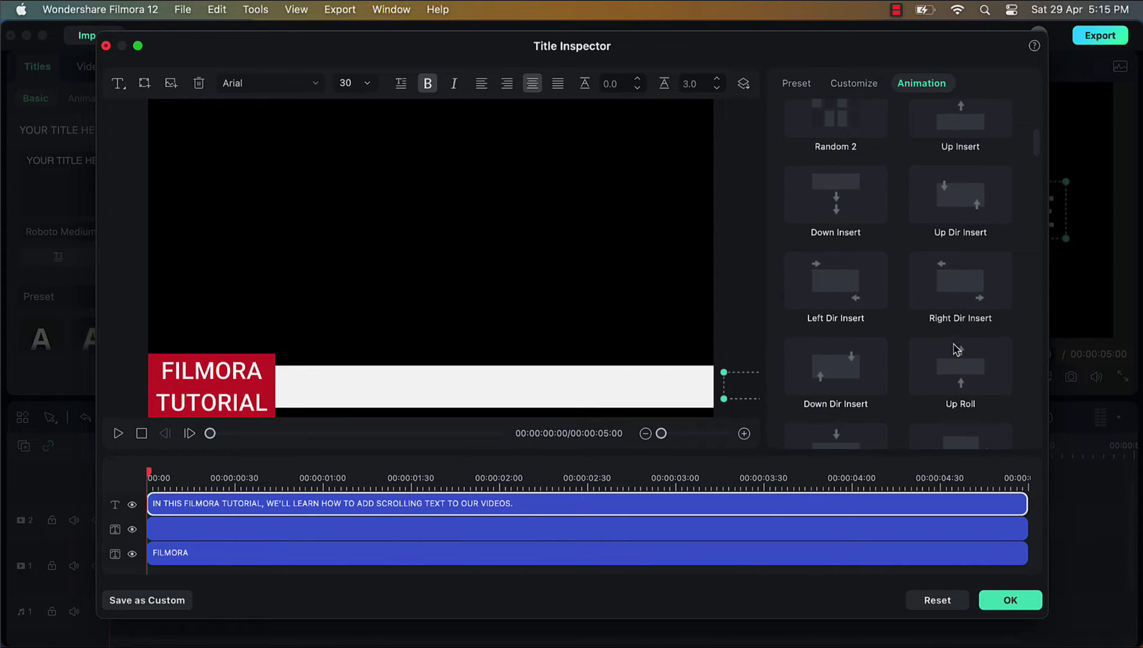
scroll(954, 346, "down", 3)
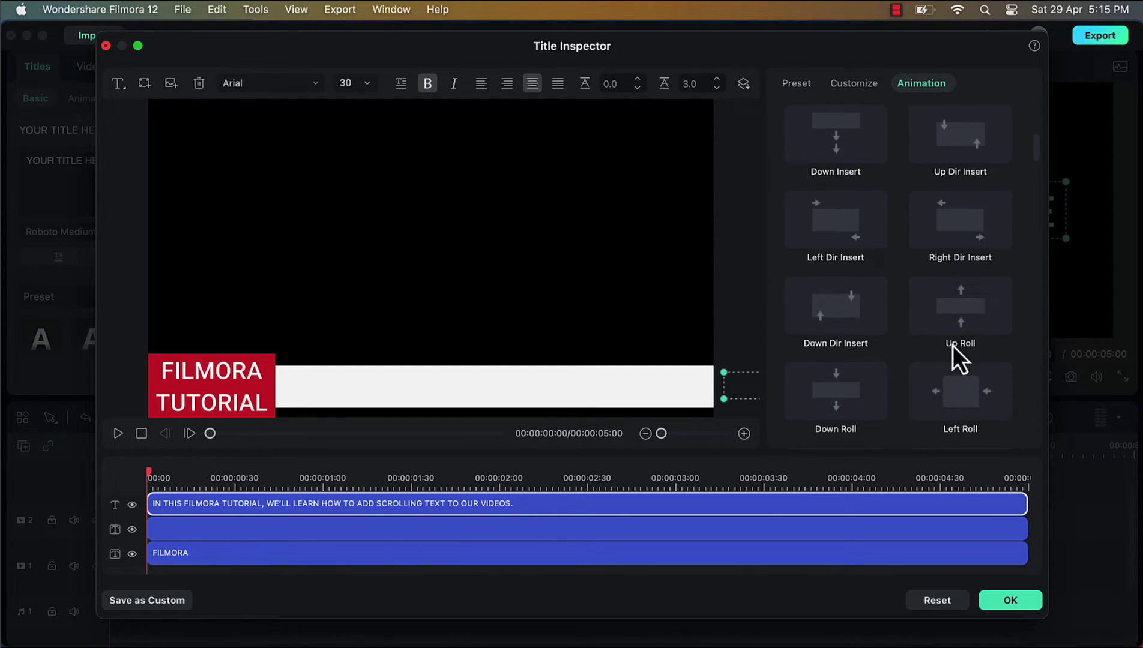
left_click(971, 399)
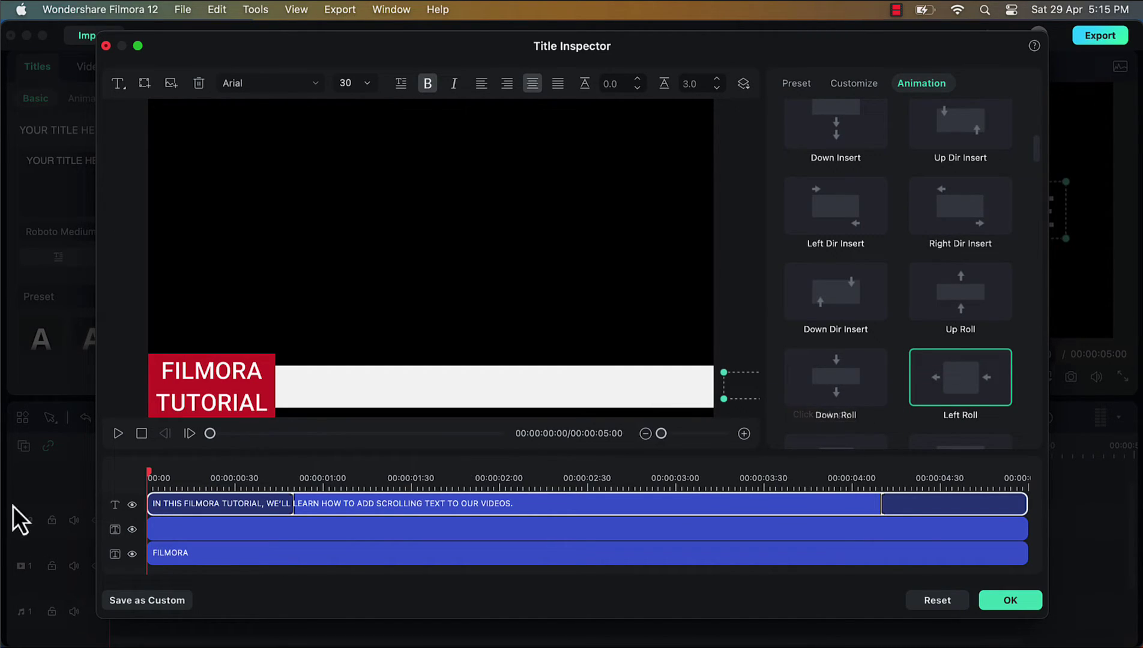
left_click(119, 435)
- Move the red FILMORA TUTORIAL box to the front layer and play the title to check
left_click(218, 384)
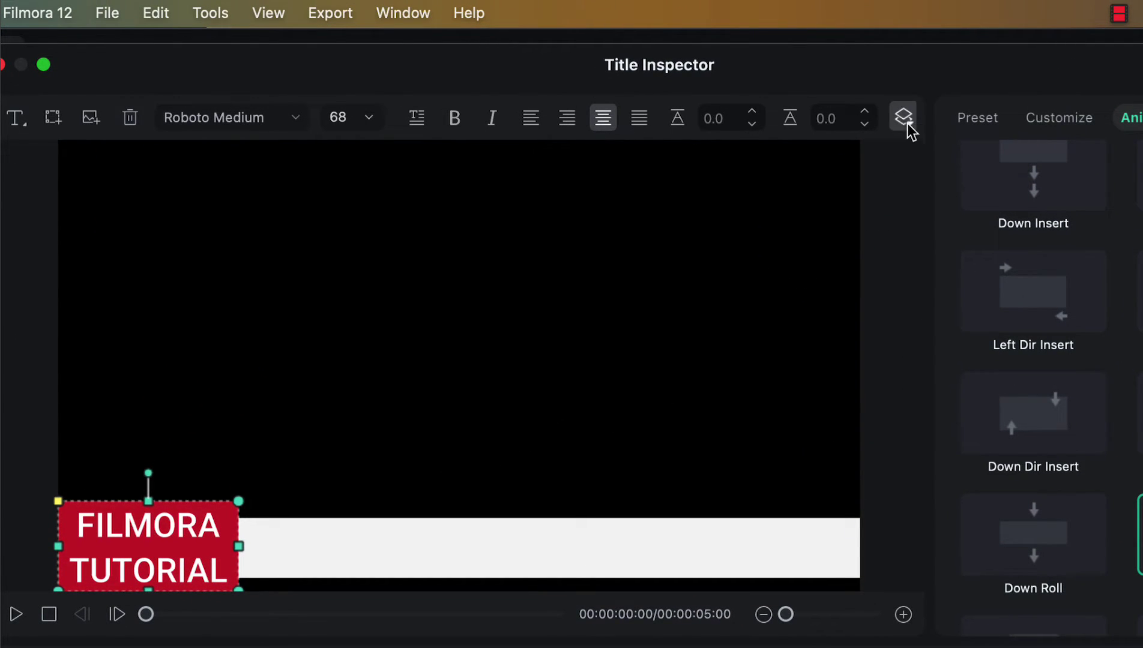
left_click(904, 118)
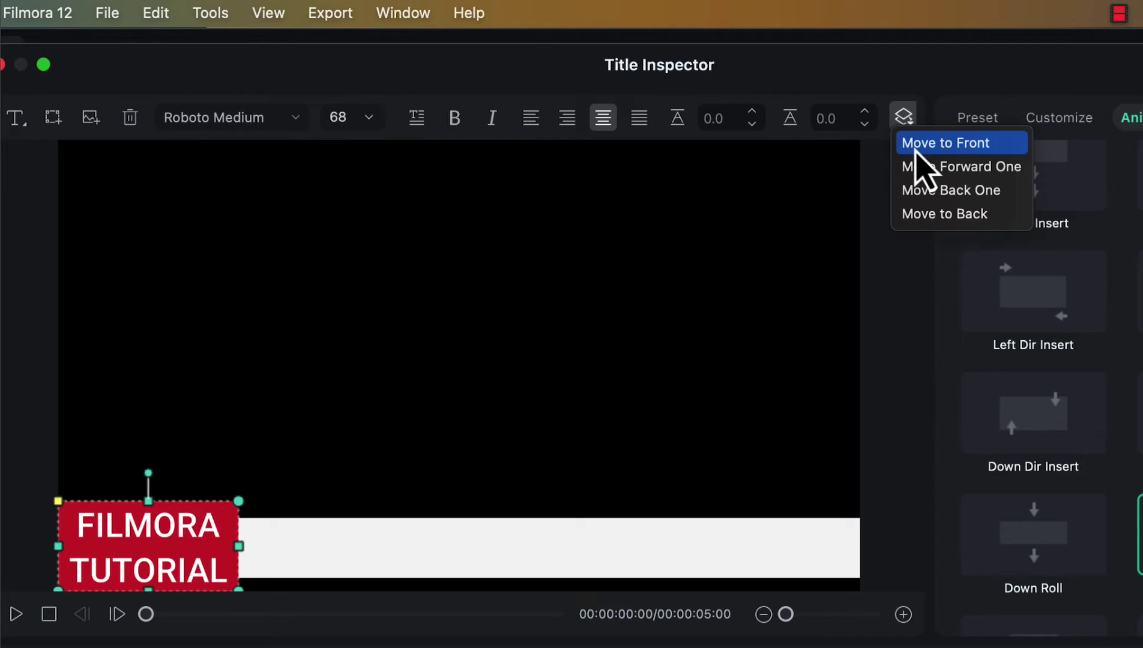
left_click(946, 144)
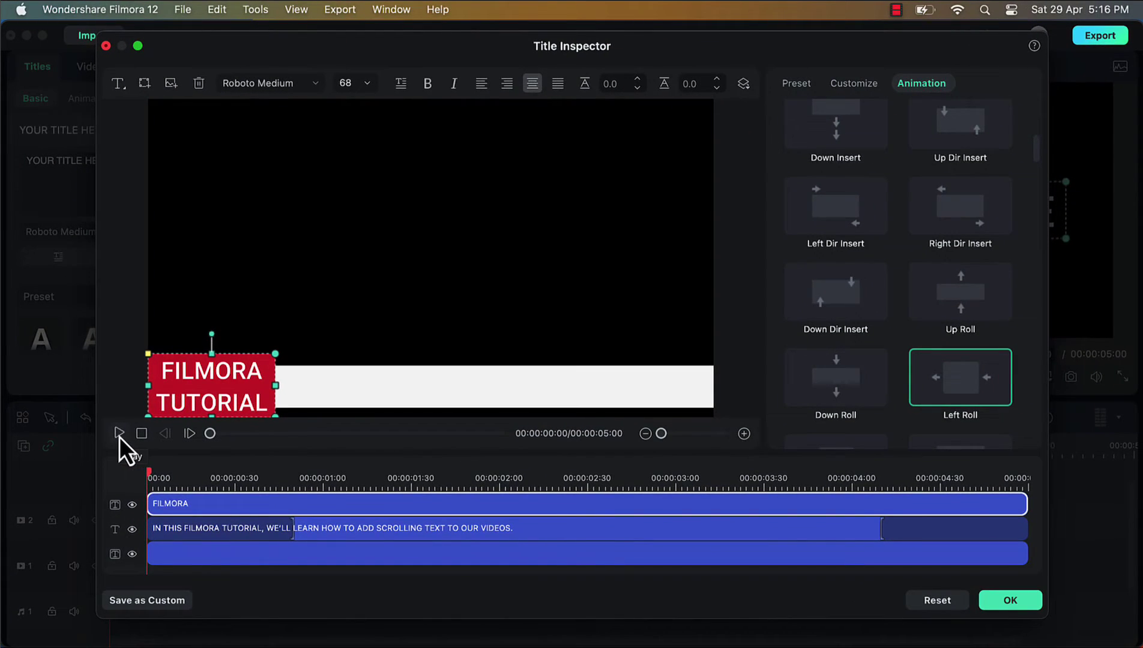
left_click(119, 434)
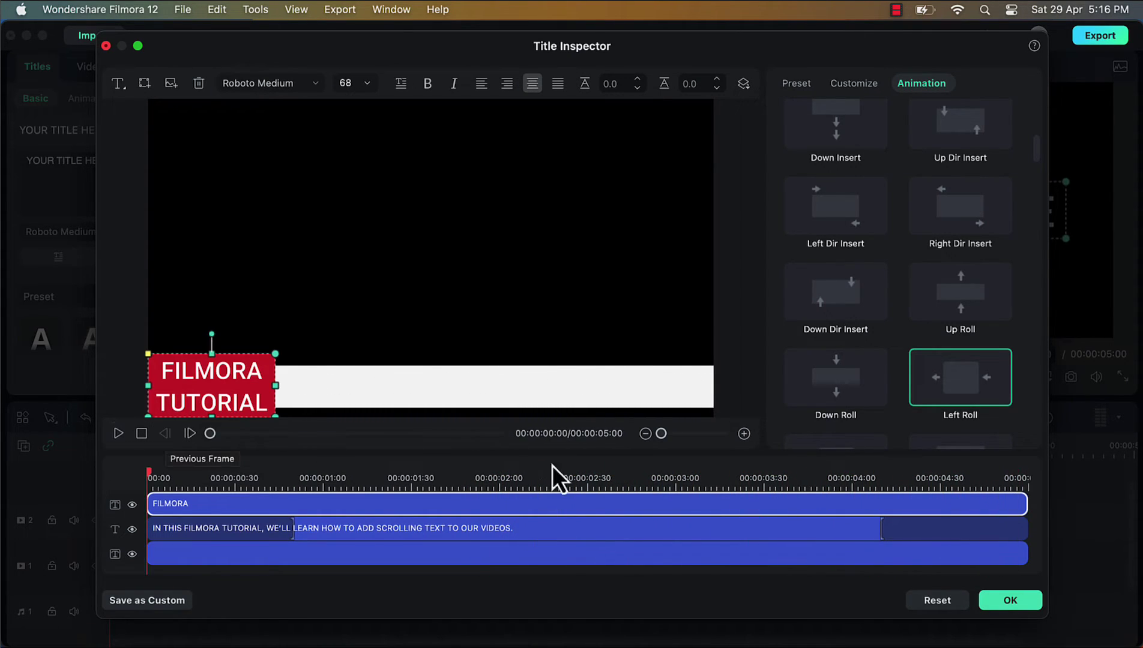
- Close the title editor, stretch the title clip to about 00:00:15:32, and play it back
left_click(1015, 603)
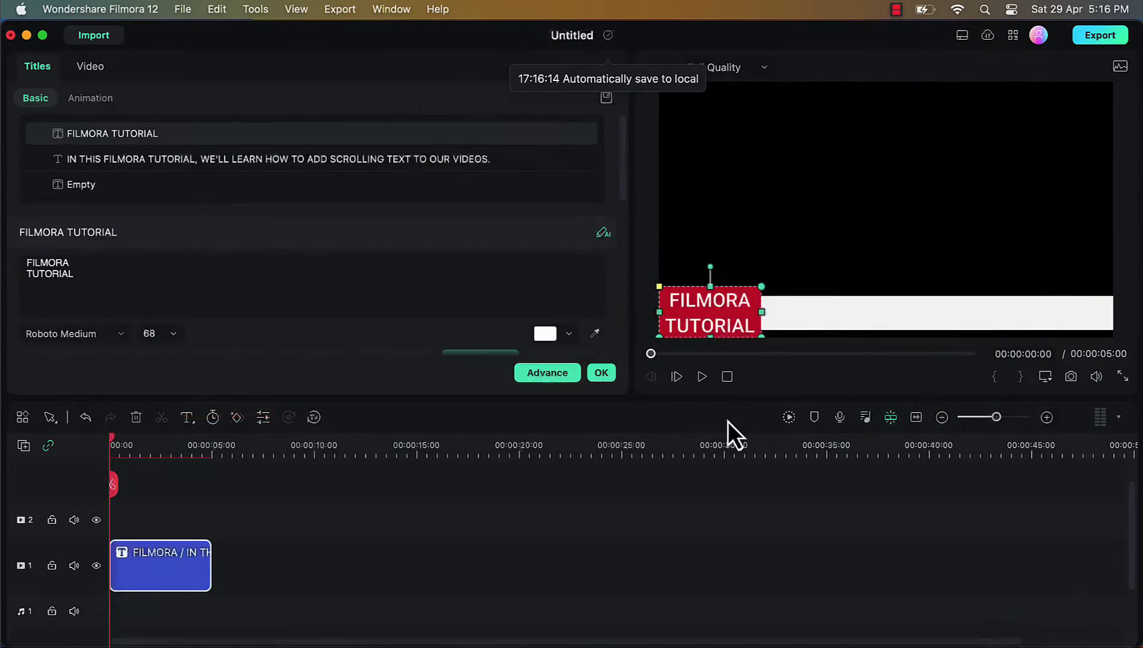
left_click(602, 373)
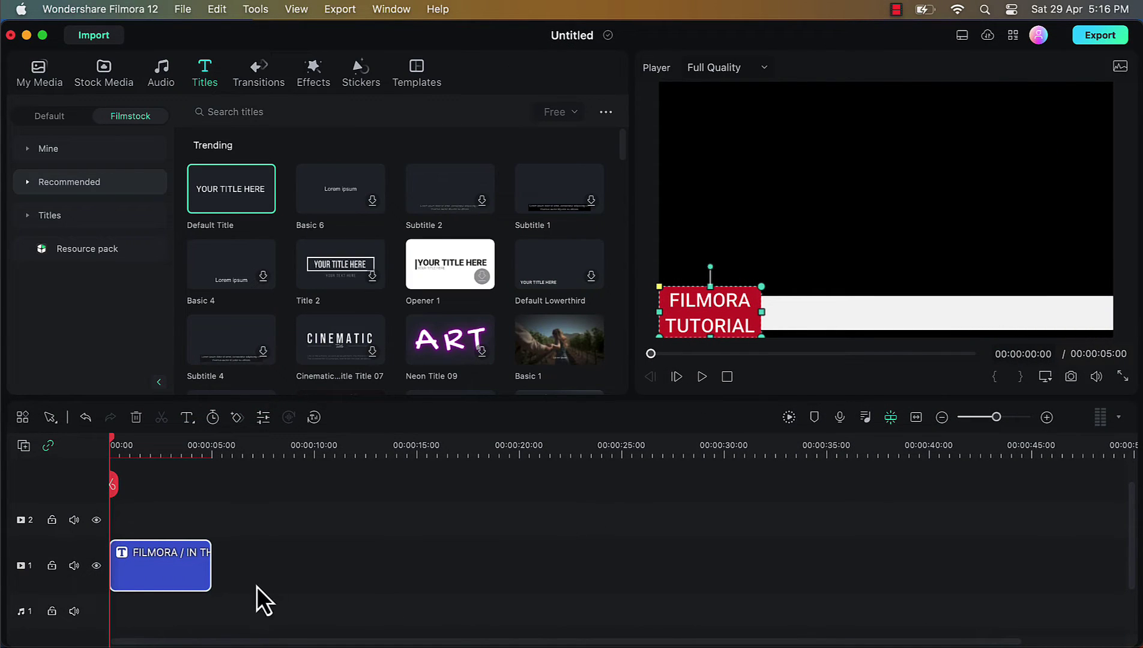
left_click_drag(207, 562, 426, 566)
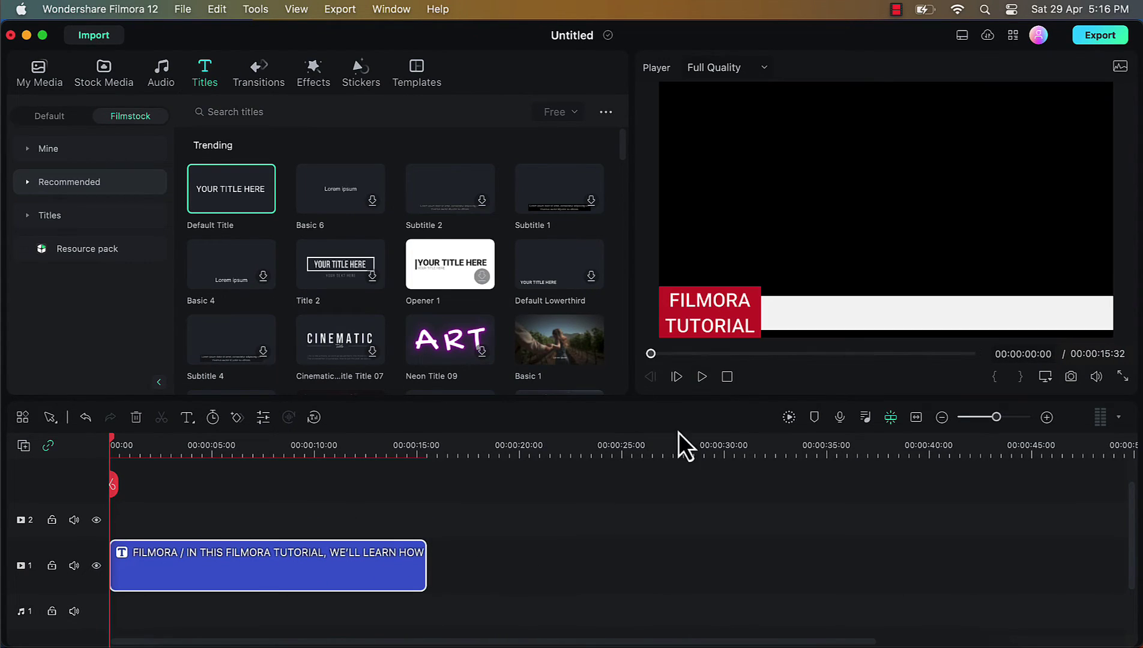
left_click(702, 378)
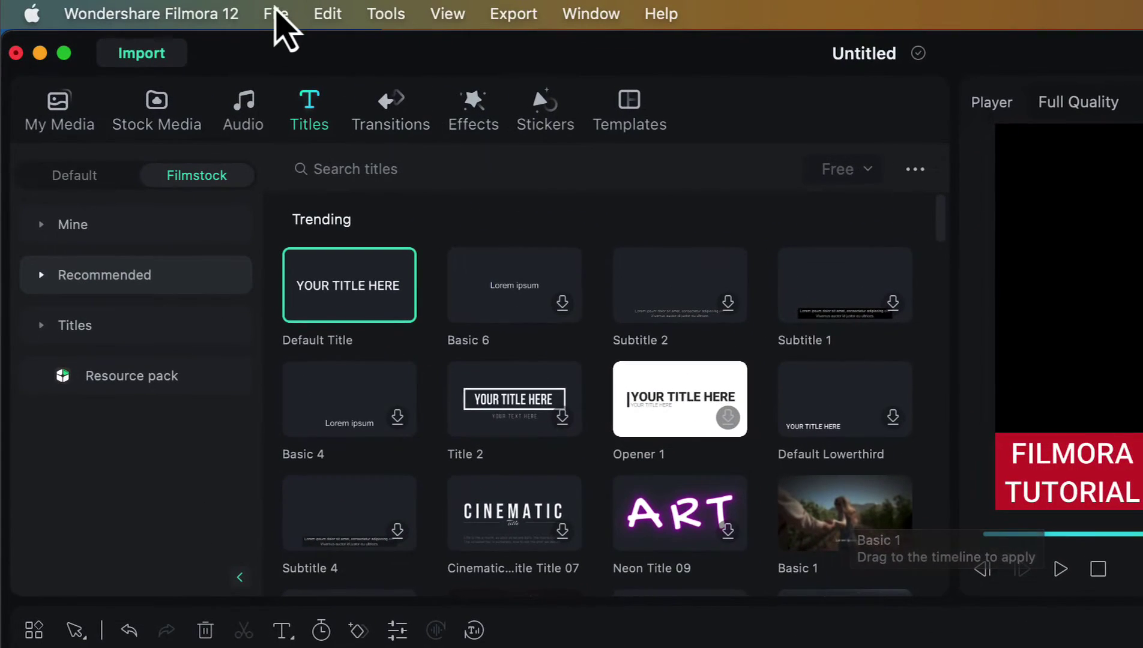
- Save the project as custom template Untitled 2, preview it, and delete the title clip
left_click(277, 13)
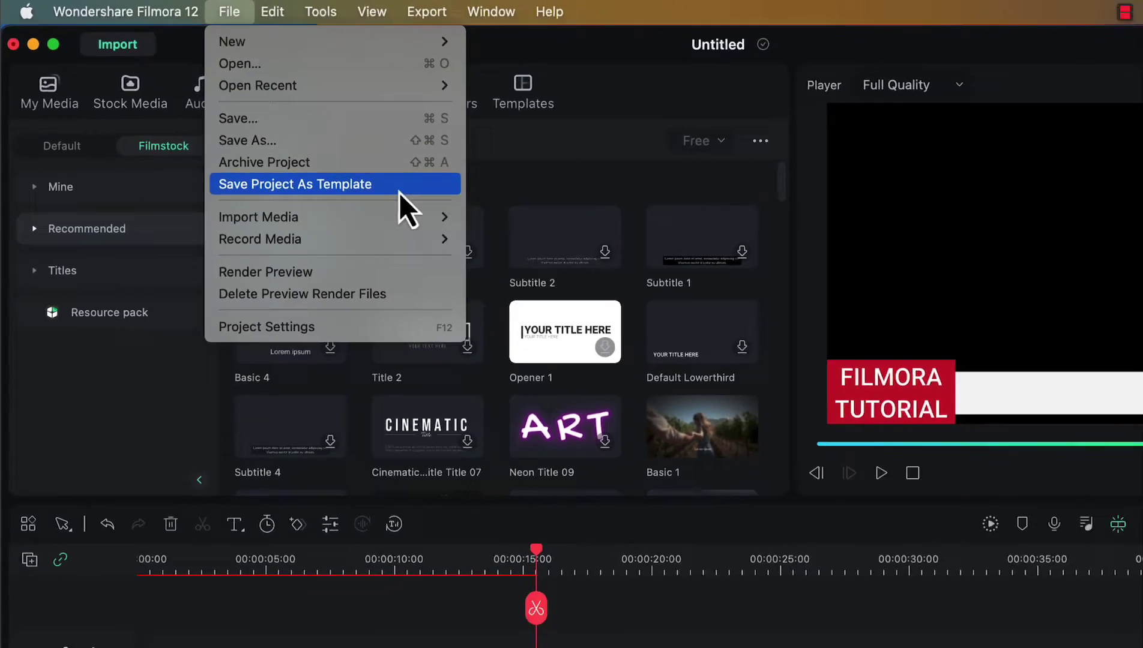
left_click(481, 228)
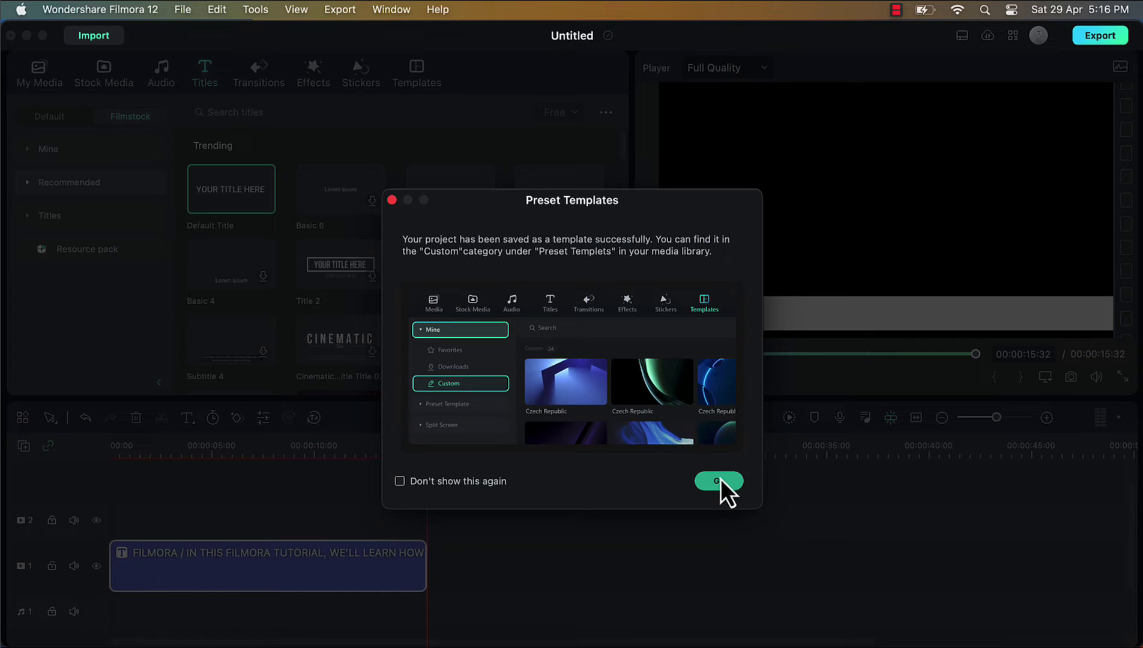
left_click(718, 481)
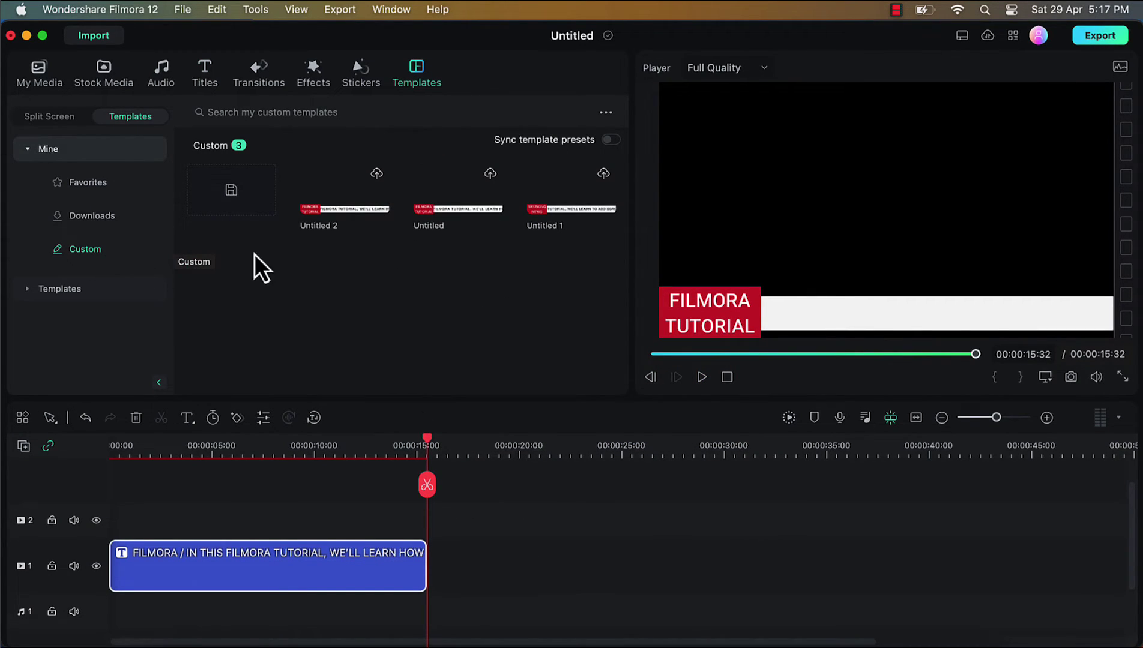
left_click(352, 202)
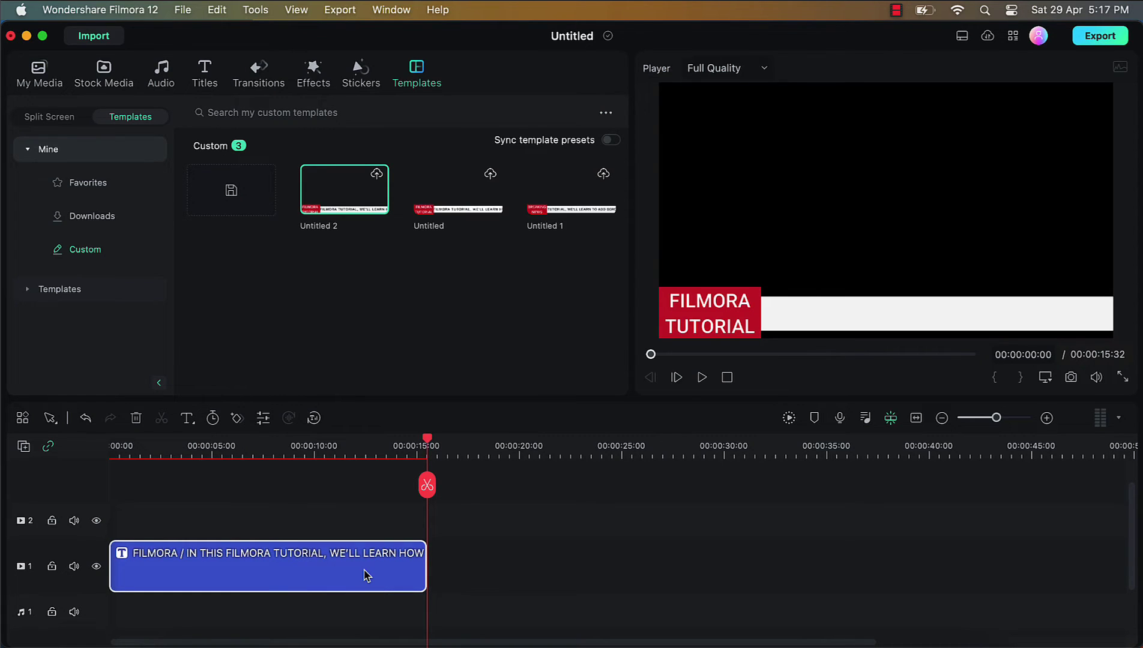
key("Delete")
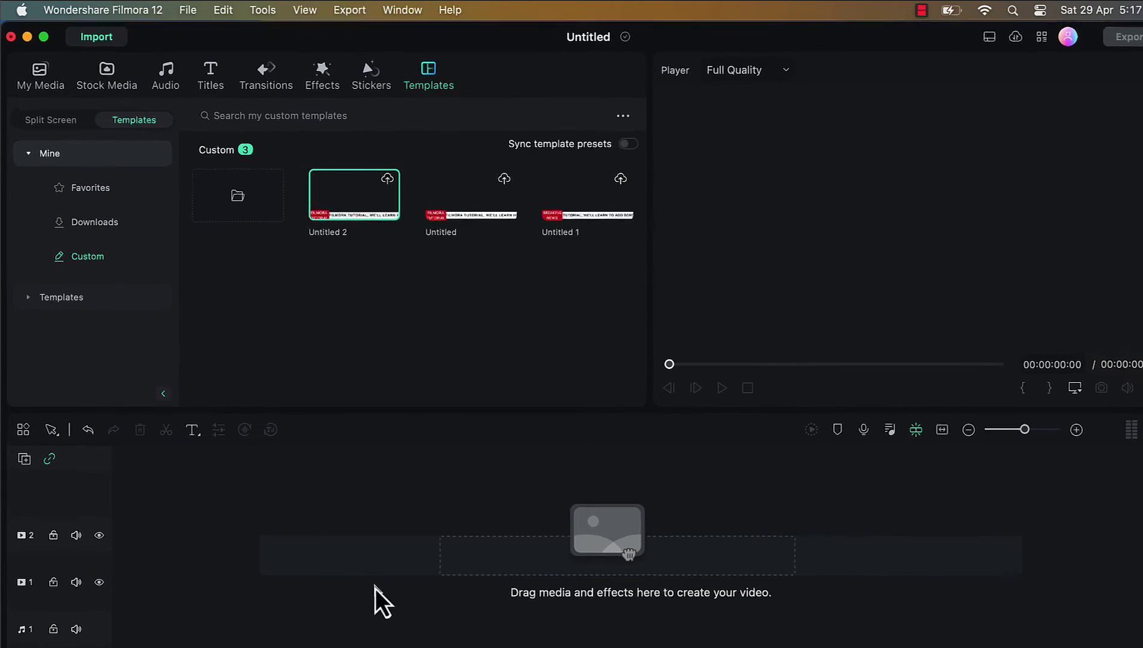
- Place Stock Video at the start of track 1, play it briefly, and rewind to 00:00:00:00
left_click(39, 78)
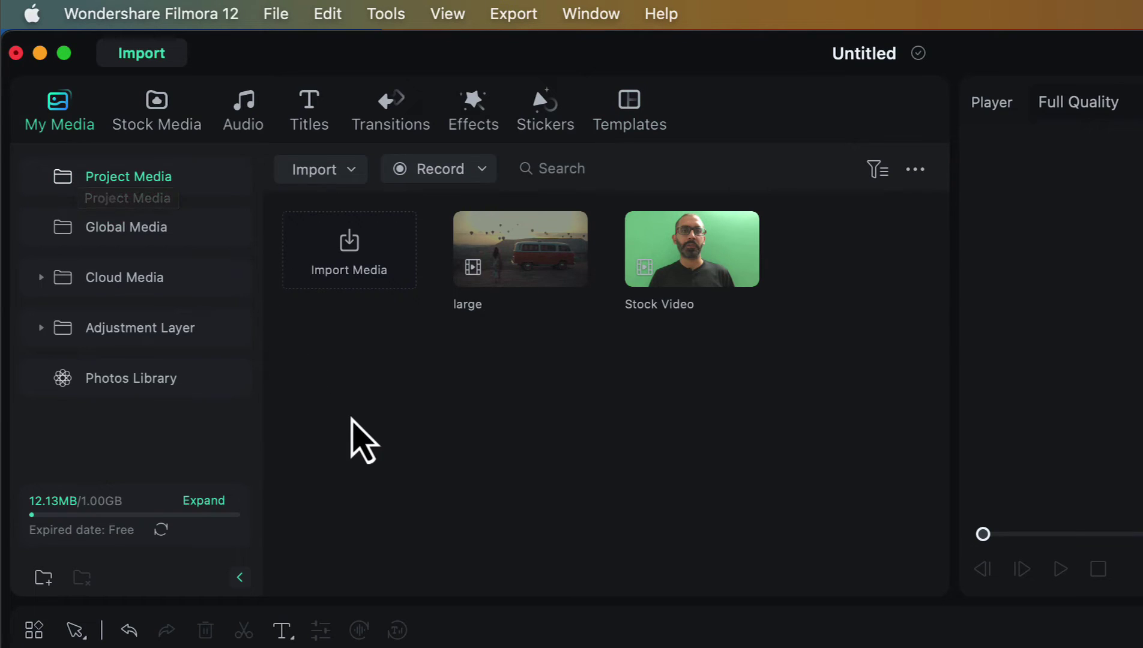
left_click_drag(684, 294, 286, 647)
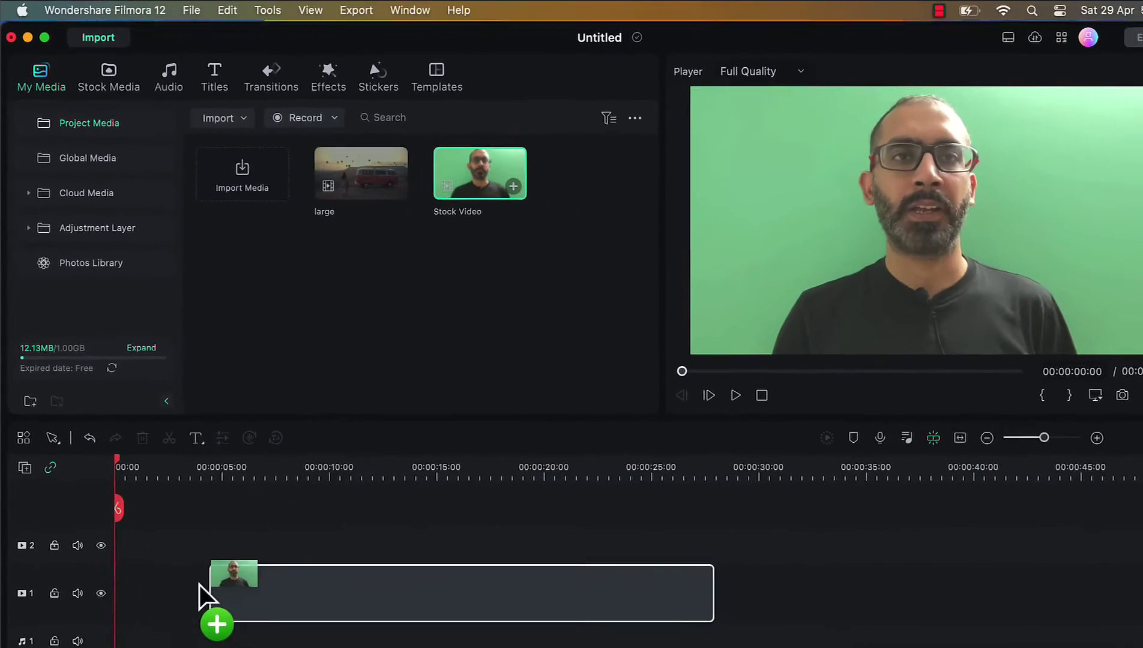
left_click_drag(200, 584, 145, 586)
left_click(702, 378)
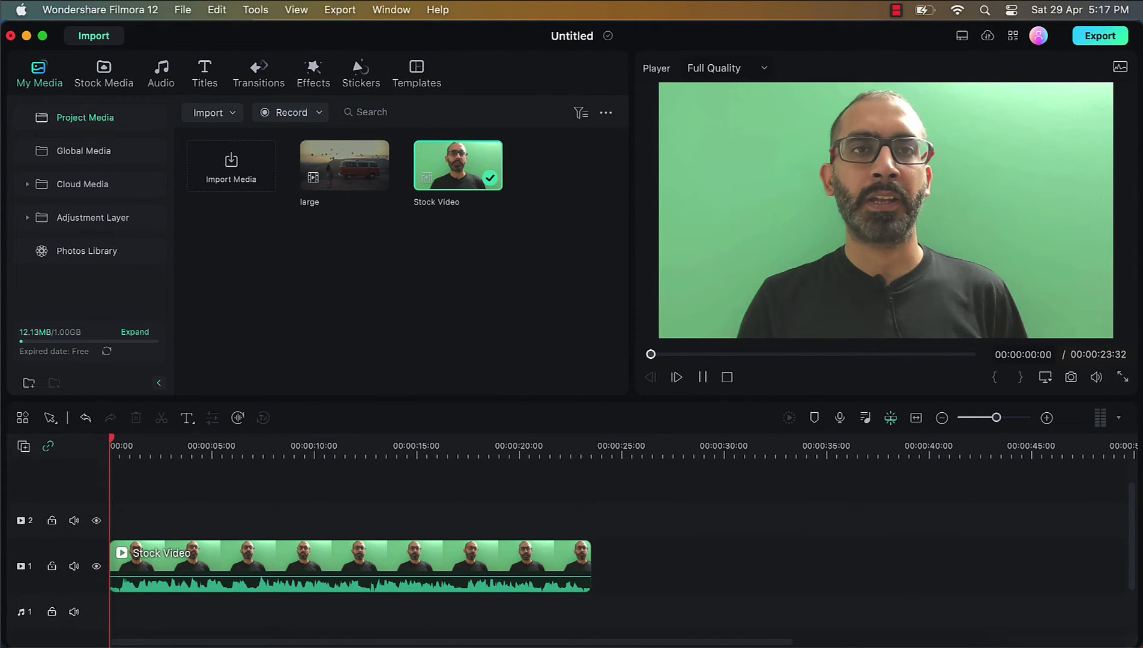
left_click(703, 378)
left_click_drag(203, 493, 108, 489)
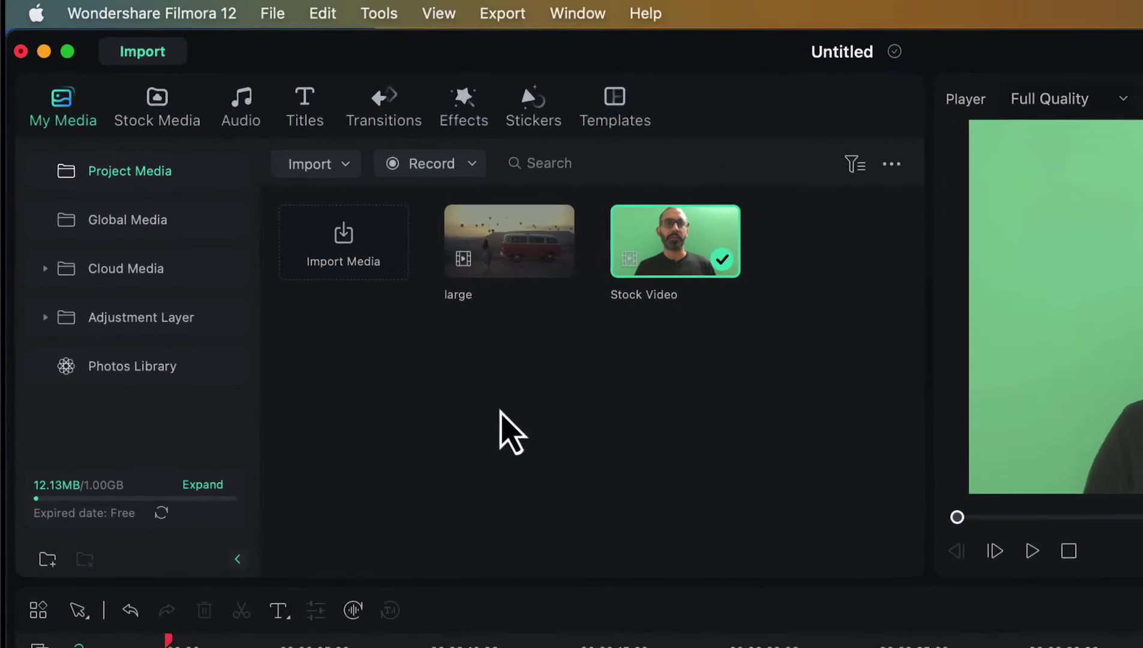
- Drop the Untitled 2 custom template on track 2, stretch it to Stock Video's end, and play
left_click(622, 117)
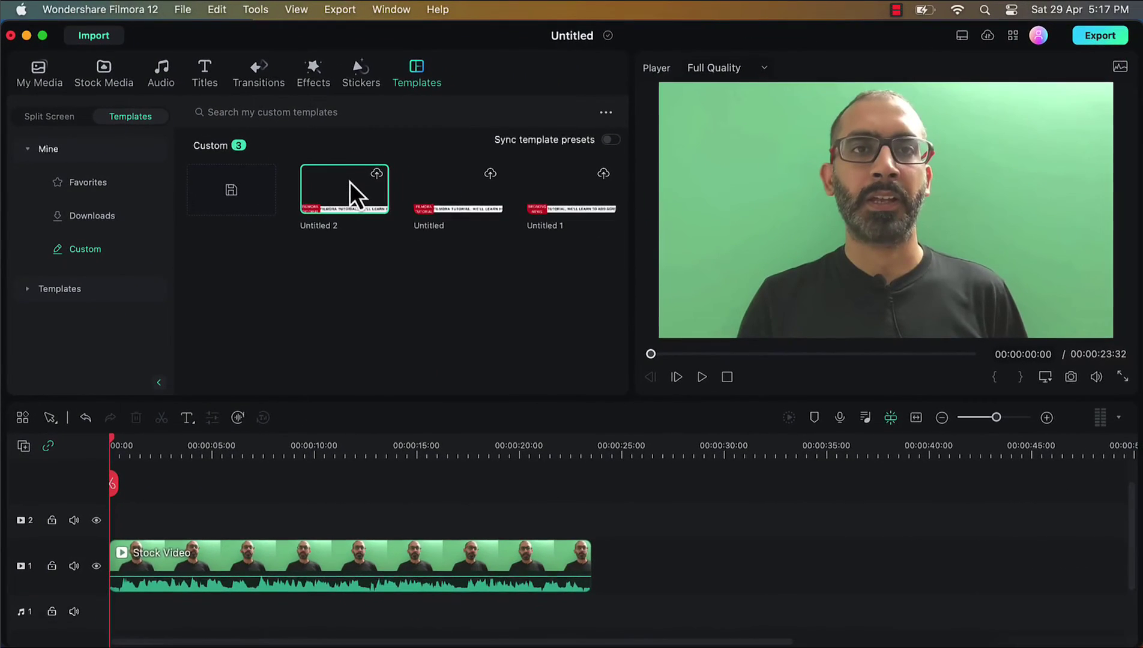
left_click(438, 228)
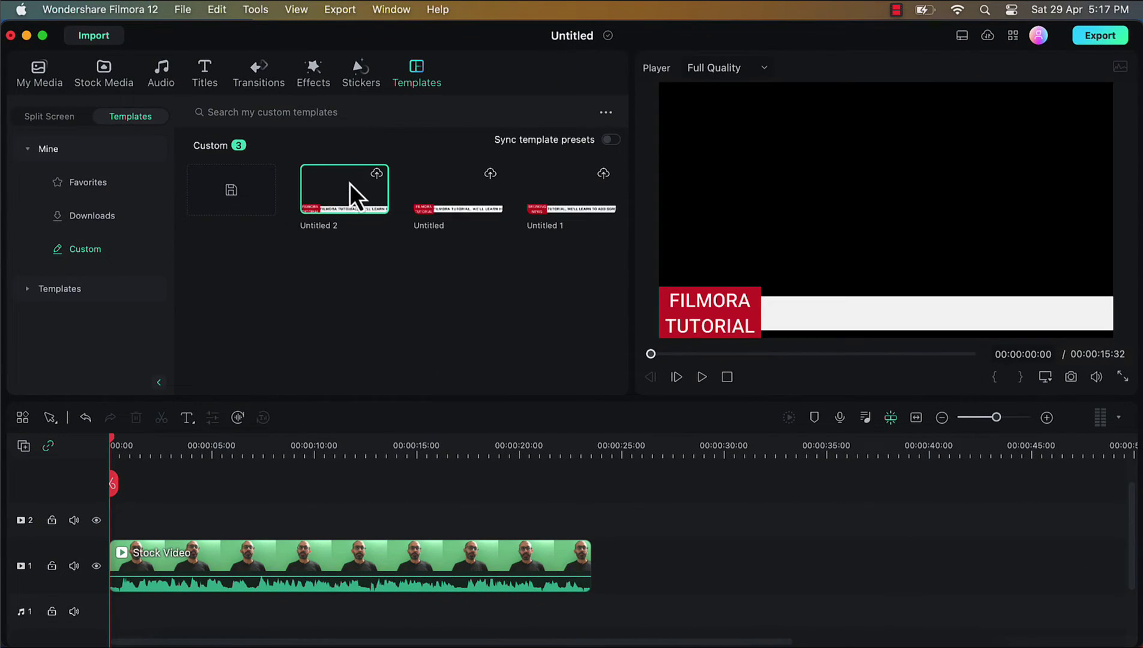
left_click_drag(351, 185, 114, 513)
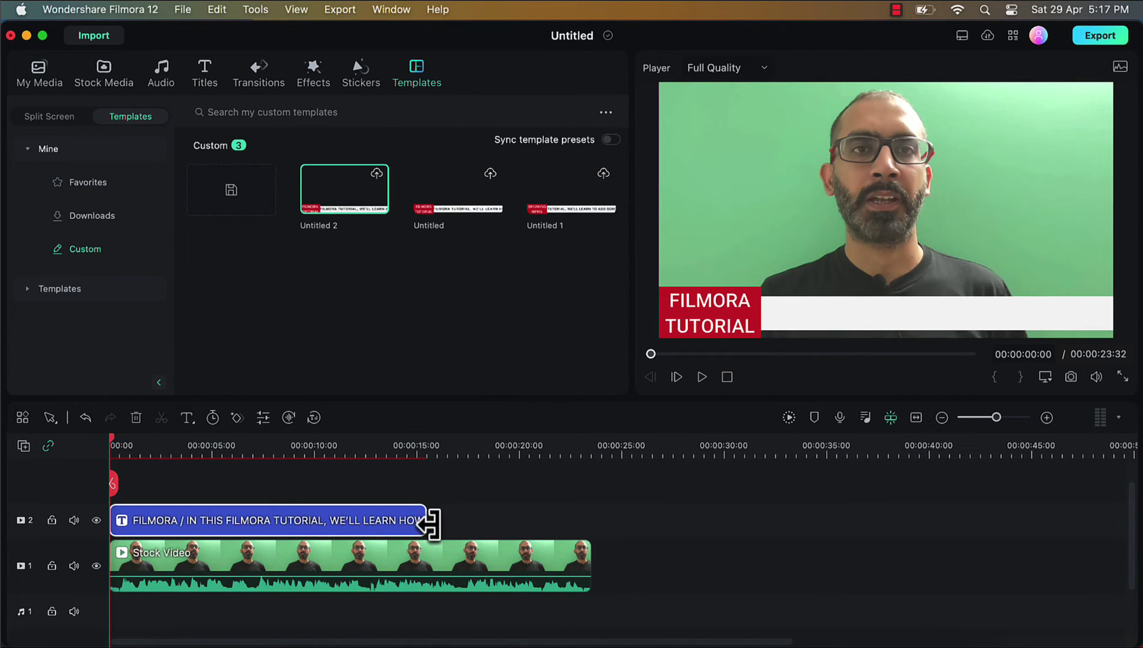
left_click_drag(424, 524, 590, 522)
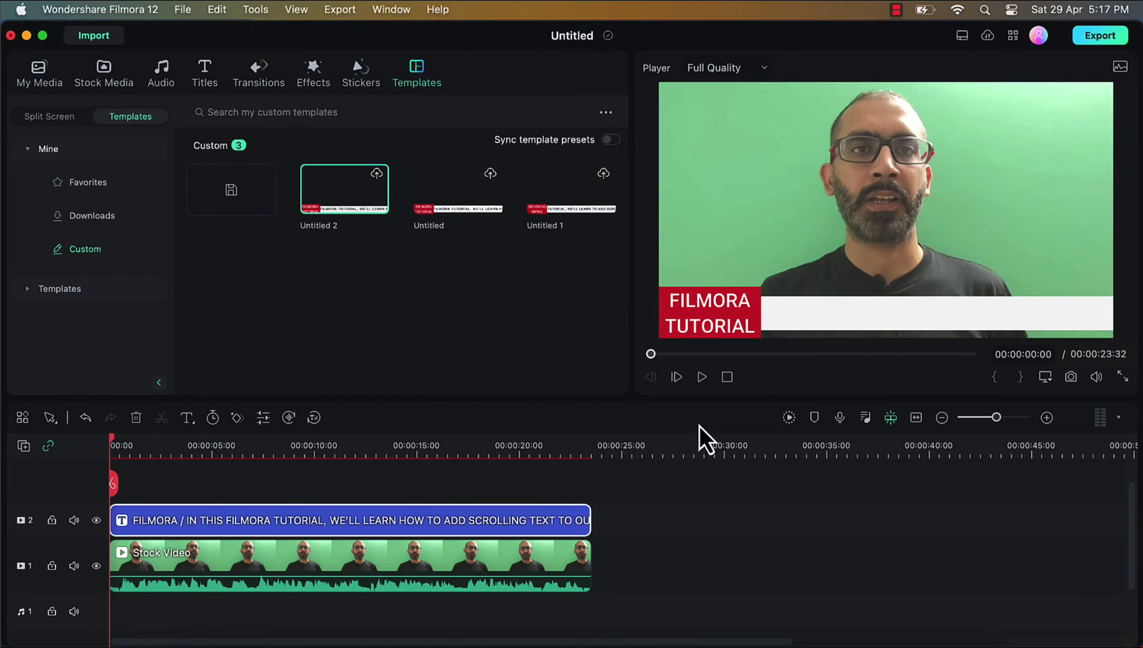
key("space")
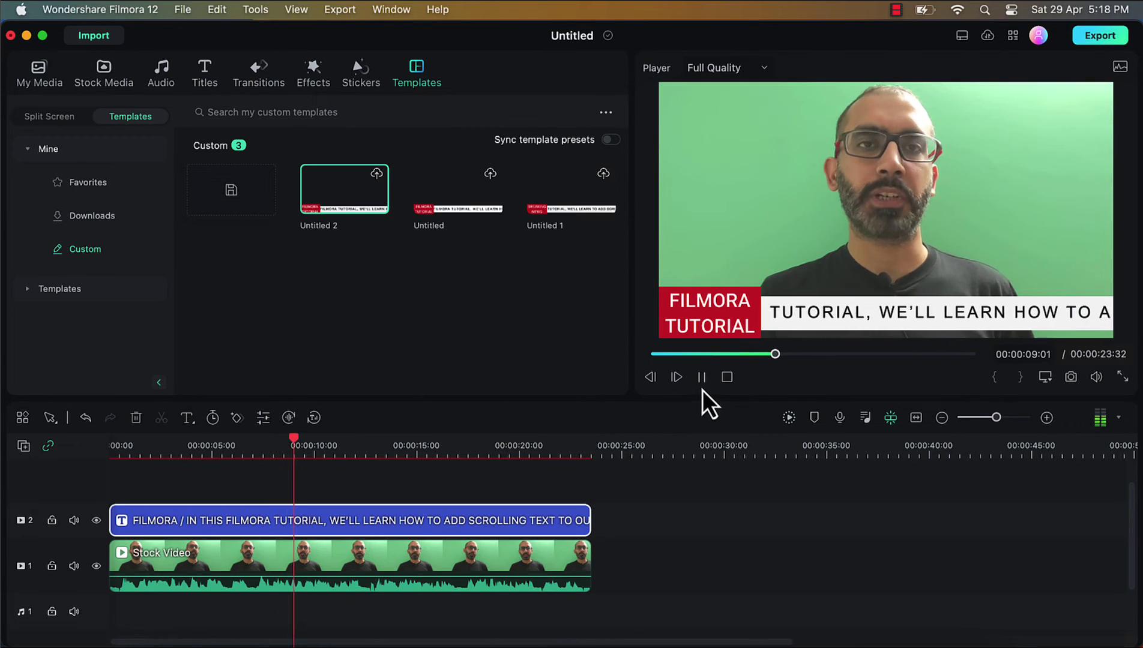
- Stop playback and add the 'large' clip to track 1 right after Stock Video
key("space")
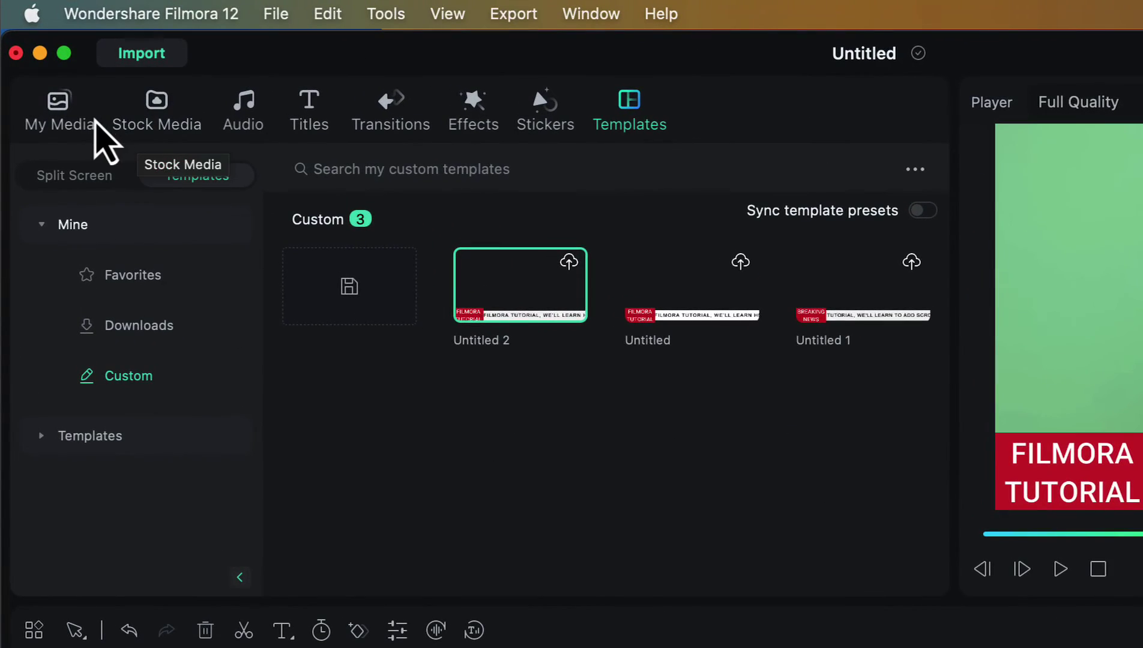
left_click(90, 120)
mouse_move(527, 273)
left_click_drag(528, 273, 594, 562)
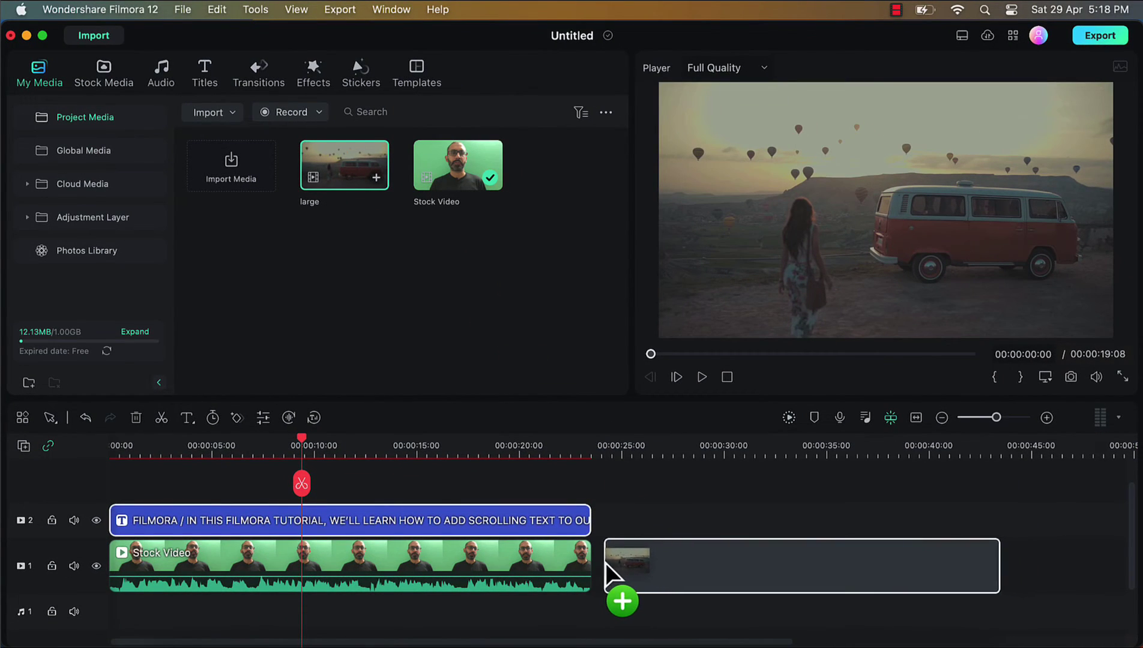
left_click_drag(308, 487, 565, 531)
- Pause over the large clip and paste a copy of the title clip at the playhead
left_click(701, 377)
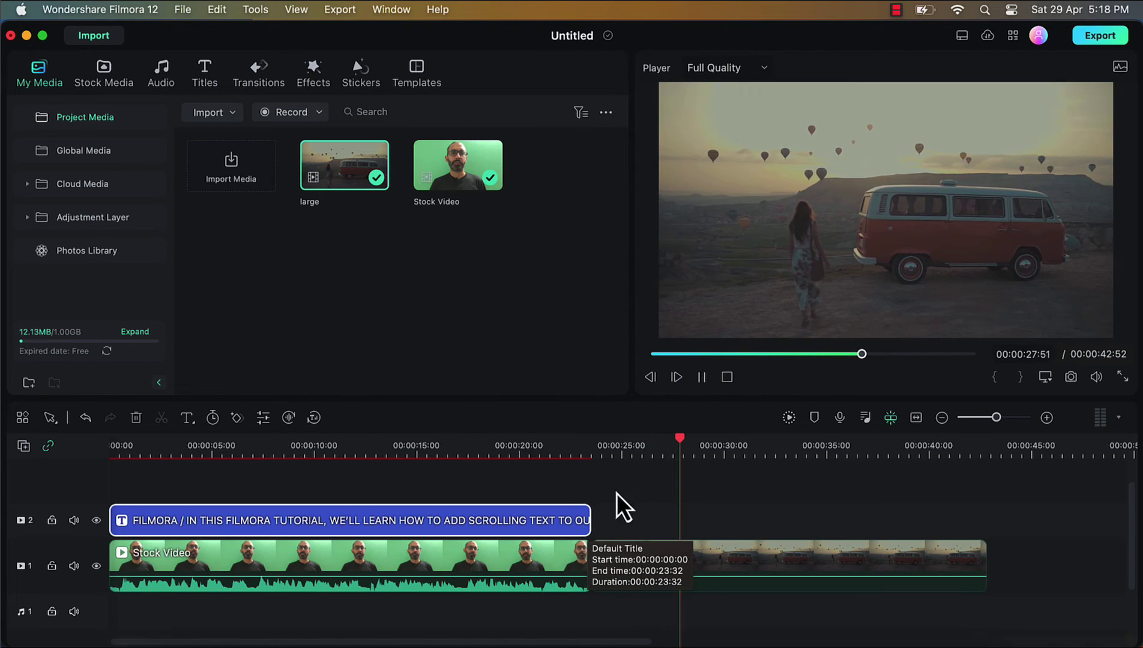
key("space")
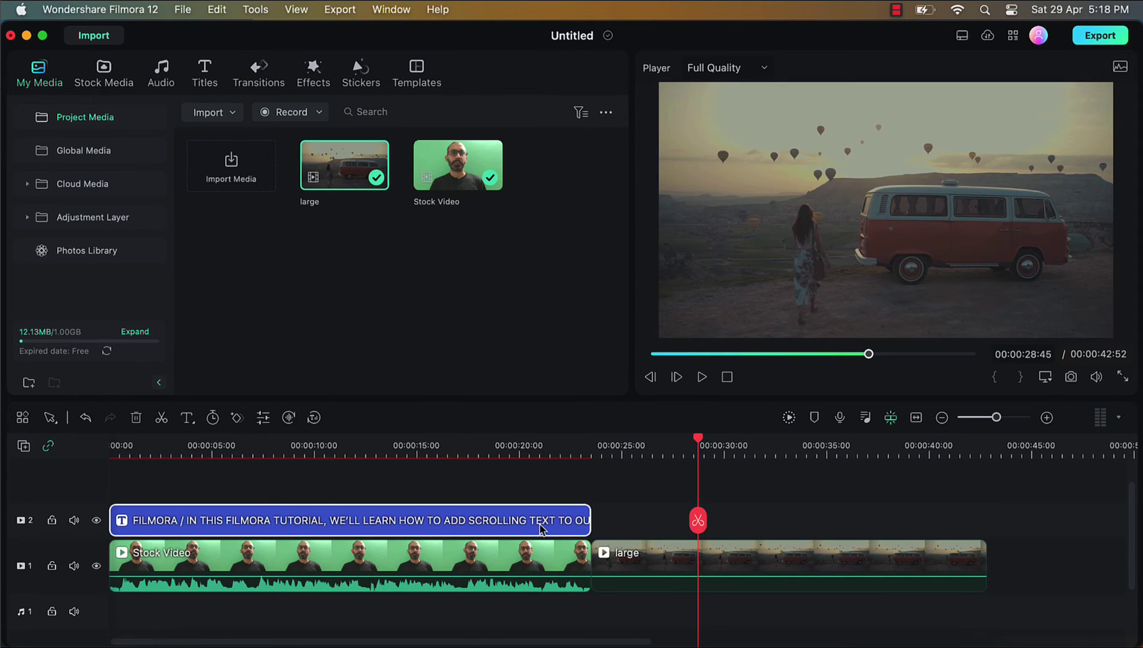
key("super+v")
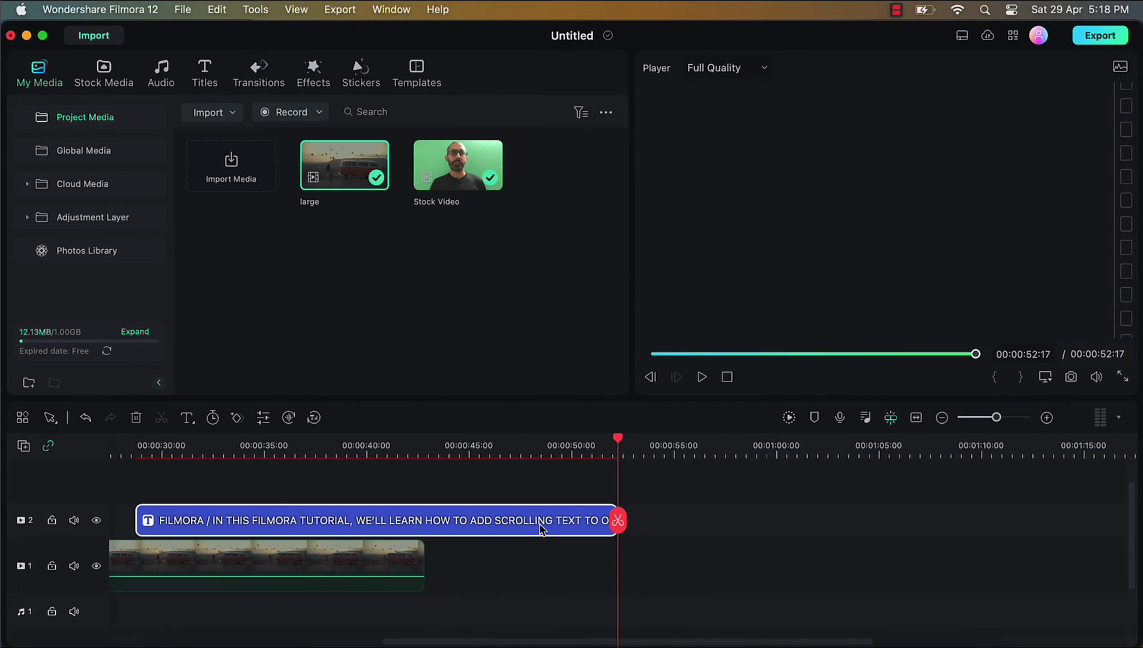
- Snap the copied title after the first one, trim it to the large clip's end, and play across the join
left_click_drag(604, 642, 321, 640)
left_click_drag(747, 522, 664, 522)
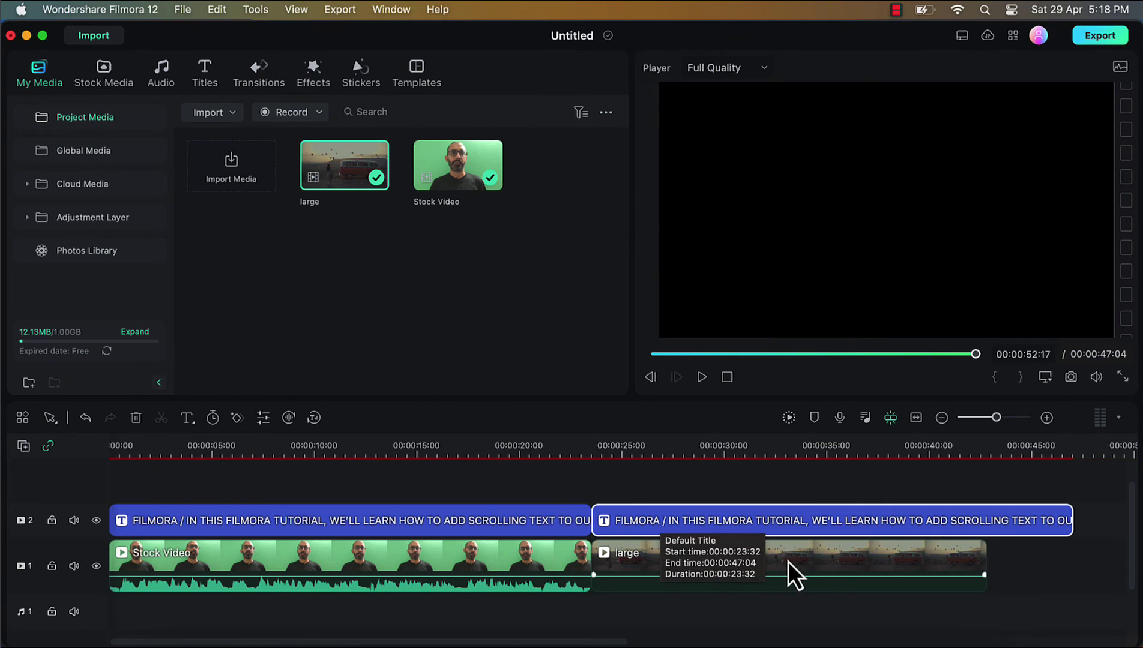
left_click_drag(1073, 520, 984, 527)
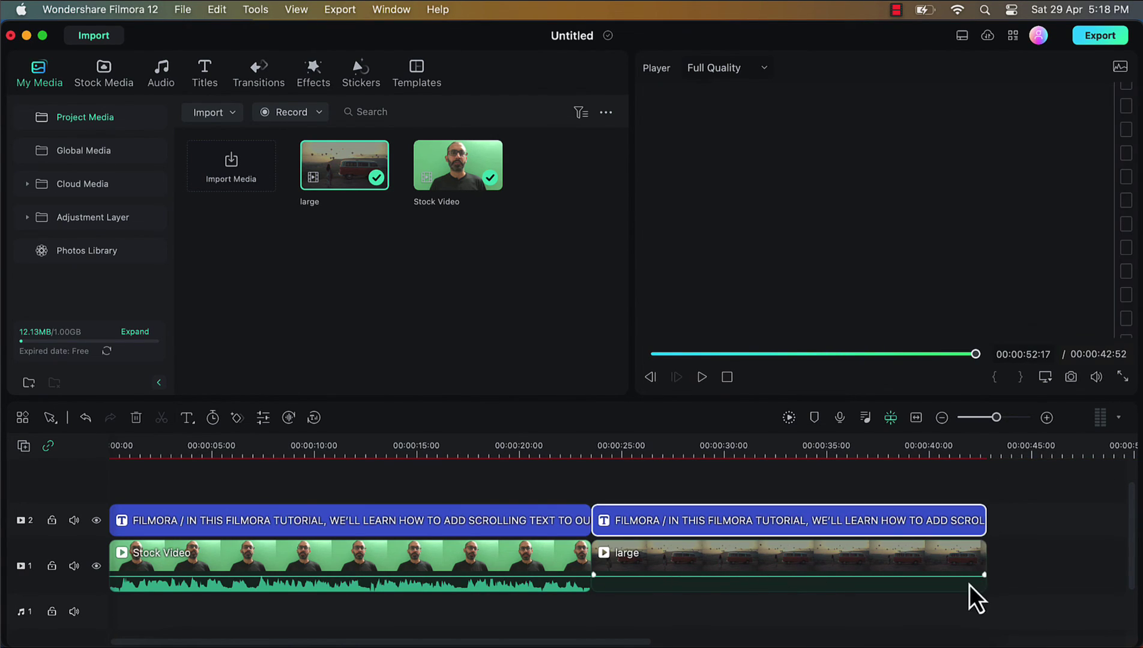
left_click(553, 445)
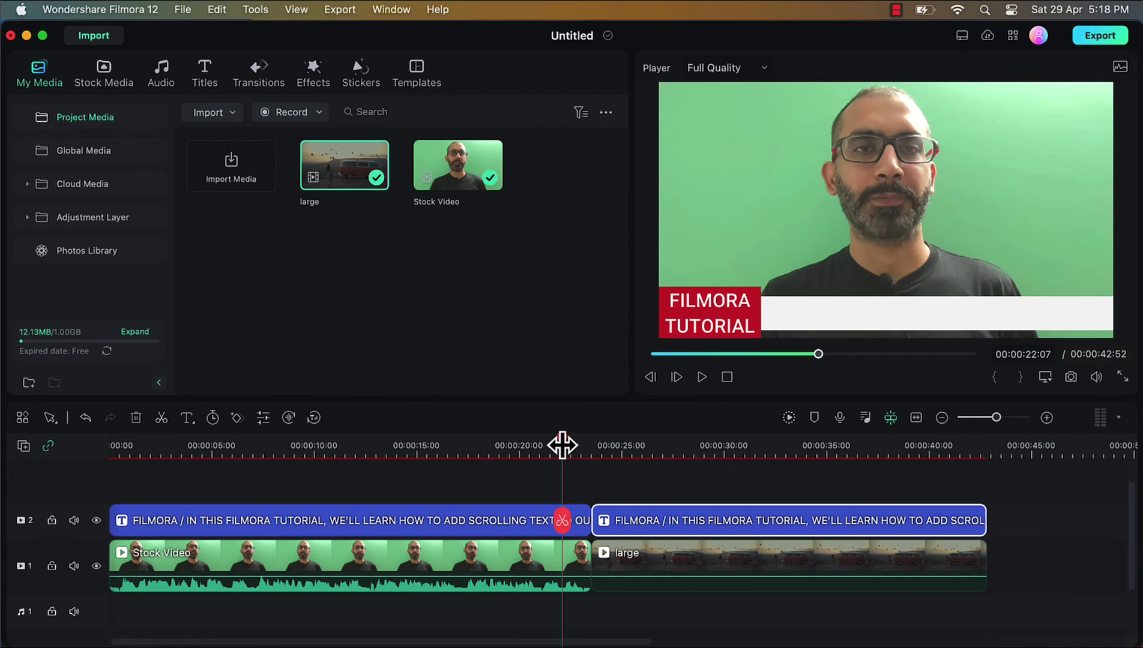
left_click(701, 378)
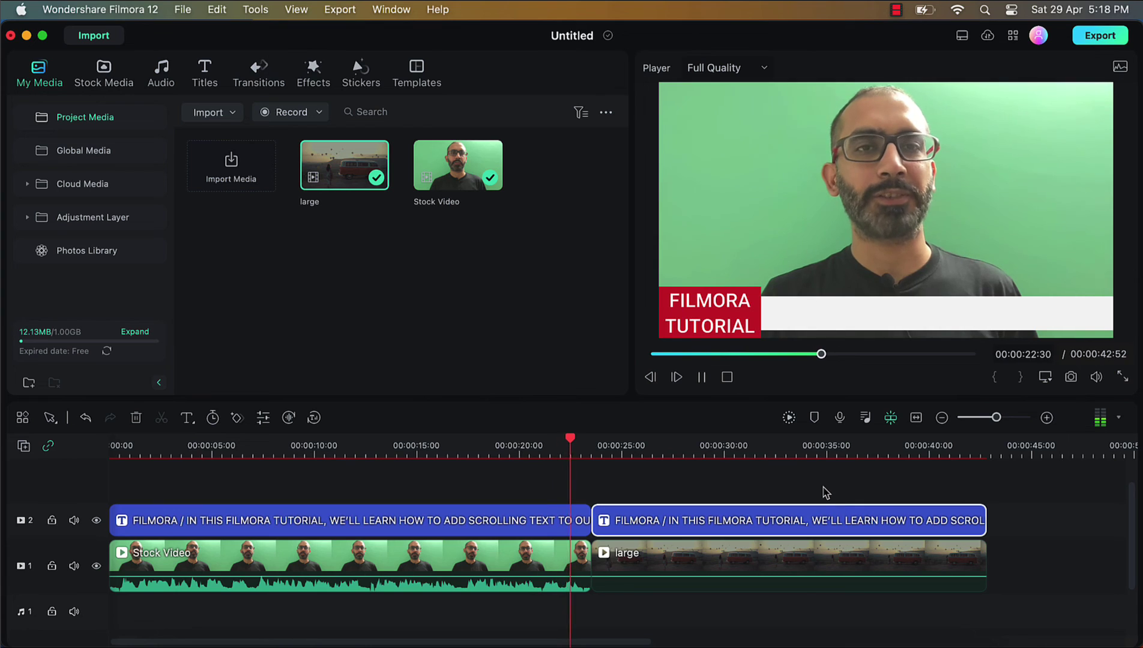